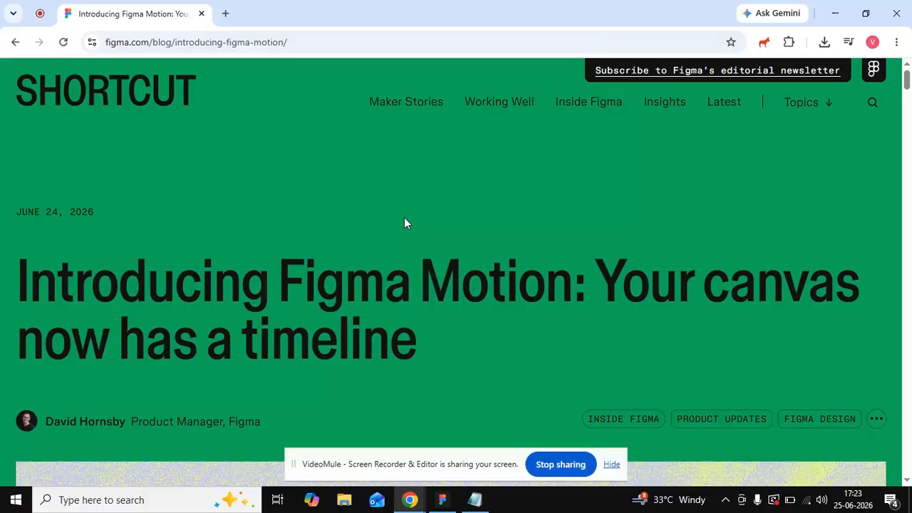
Read through the opening of the Figma Motion announcement article, including its header animation and introductory paragraphs.
{"action": "scroll", "coordinate": [404, 218], "scroll_direction": "down", "scroll_amount": 3}
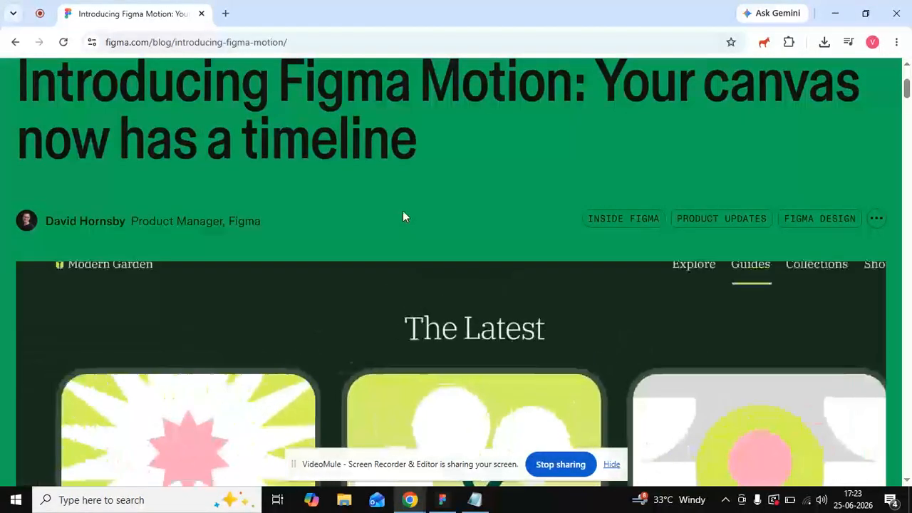
{"action": "scroll", "coordinate": [403, 210], "scroll_direction": "down", "scroll_amount": 1}
{"action": "scroll", "coordinate": [403, 210], "scroll_direction": "down", "scroll_amount": 2}
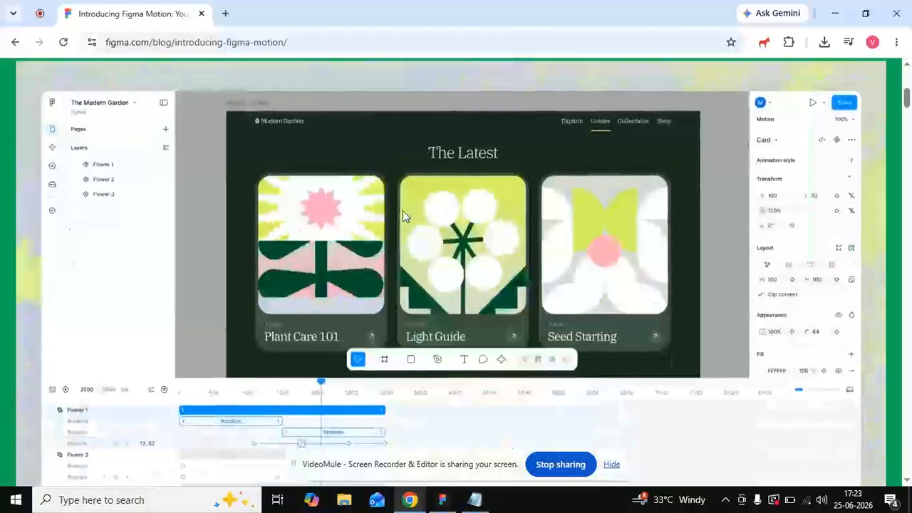
{"action": "scroll", "coordinate": [403, 210], "scroll_direction": "down", "scroll_amount": 1}
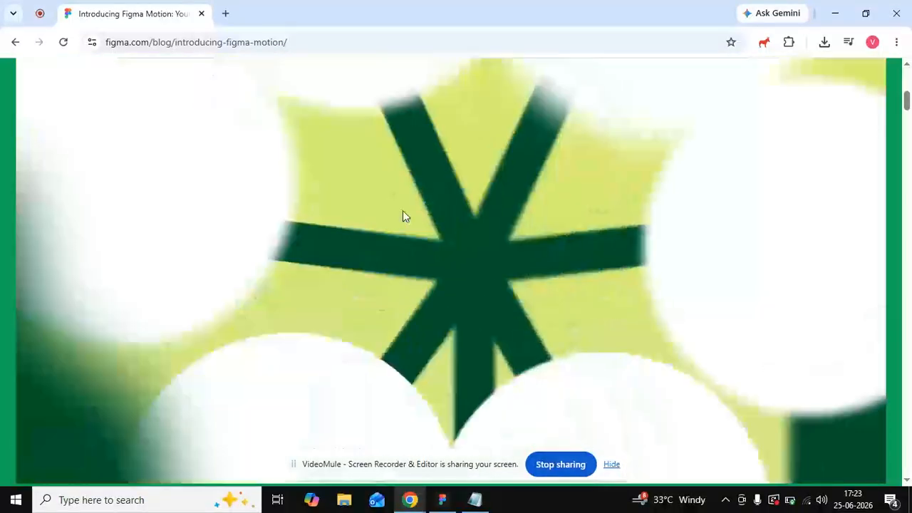
{"action": "scroll", "coordinate": [403, 216], "scroll_direction": "up", "scroll_amount": 6}
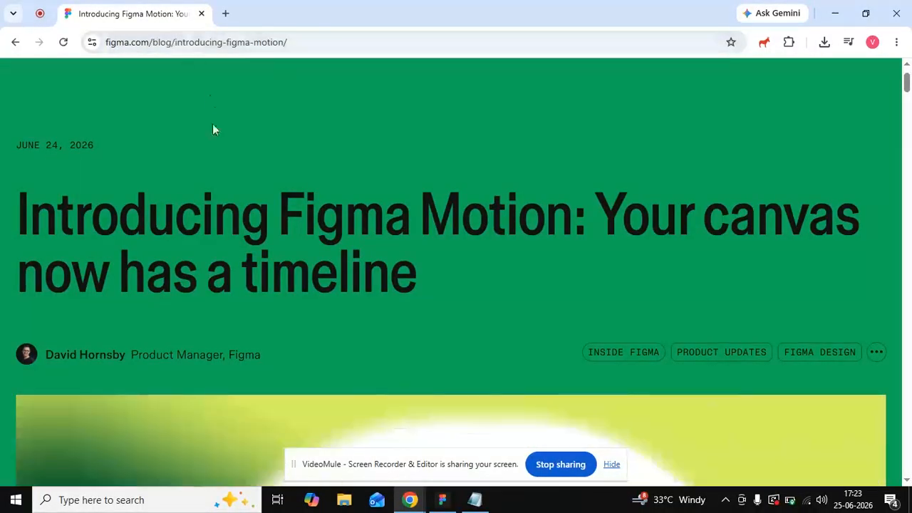
{"action": "scroll", "coordinate": [301, 247], "scroll_direction": "down", "scroll_amount": 10}
{"action": "scroll", "coordinate": [301, 247], "scroll_direction": "down", "scroll_amount": 5}
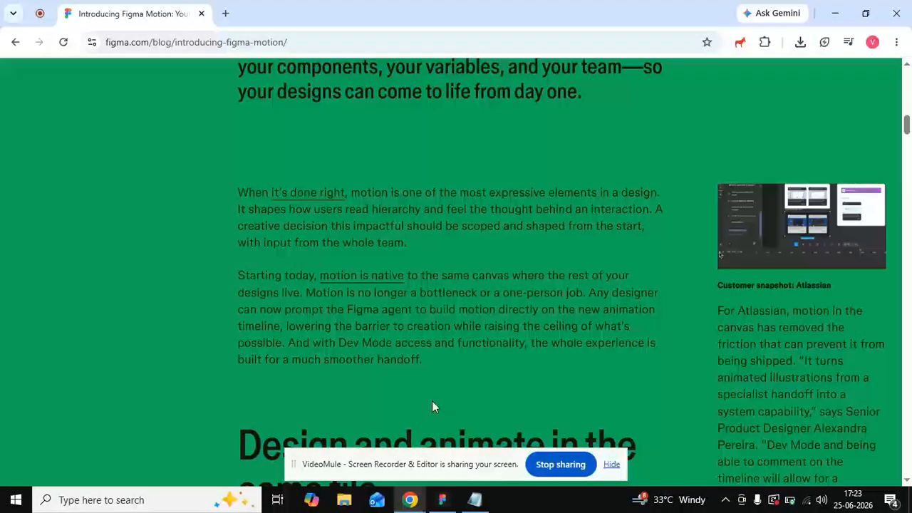
Switch to the Figma Motion design file in Figma, clear the selection and turn on Motion mode with the toolbar unobstructed.
{"action": "left_click", "coordinate": [441, 500]}
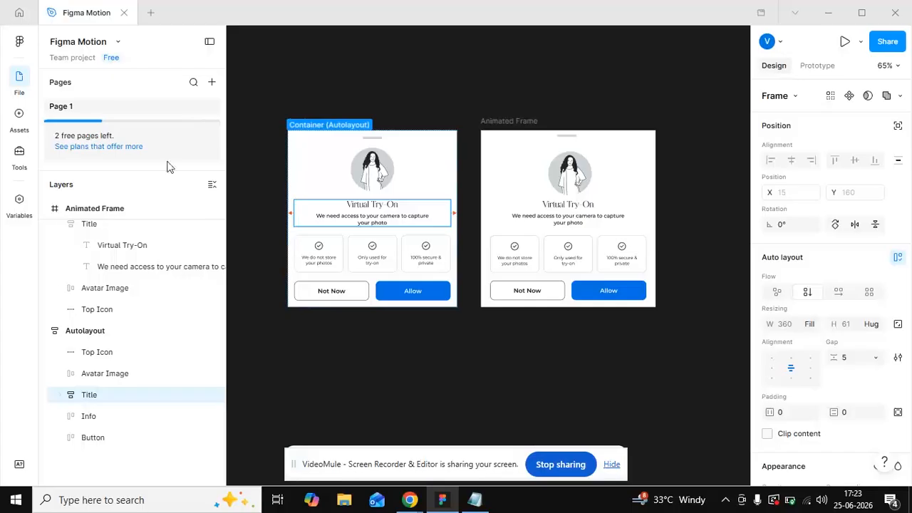
{"action": "left_click", "coordinate": [411, 96]}
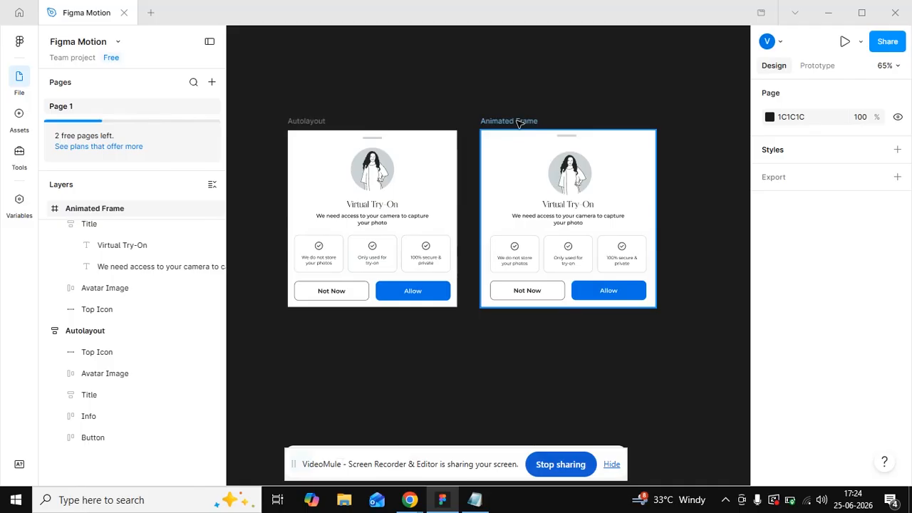
{"action": "left_click_drag", "start_coordinate": [468, 479], "coordinate": [738, 512]}
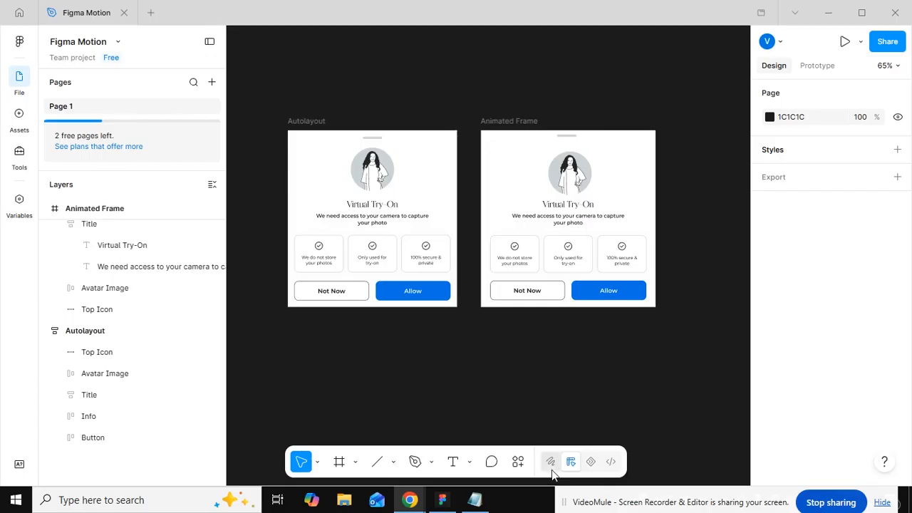
{"action": "left_click", "coordinate": [593, 463]}
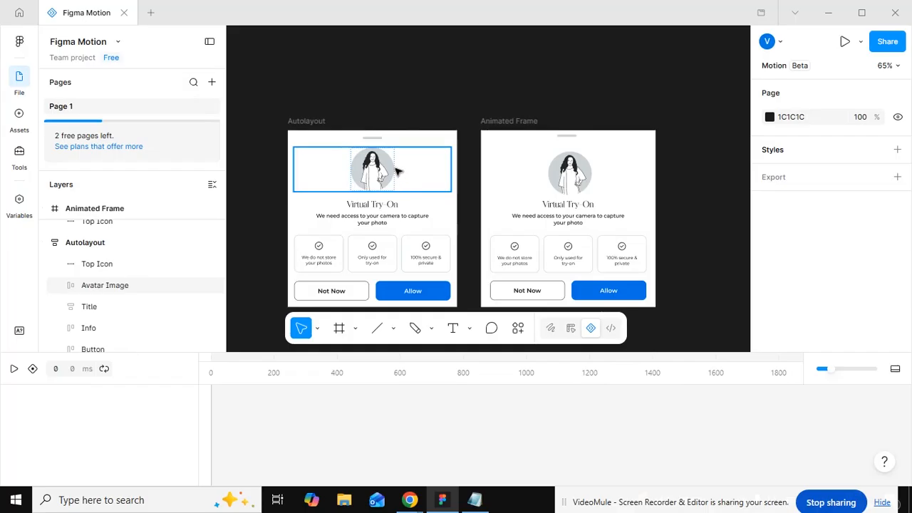
Add a Position animation sliding in from the left to the Autolayout frame's Avatar Image and preview it.
{"action": "left_click", "coordinate": [370, 167]}
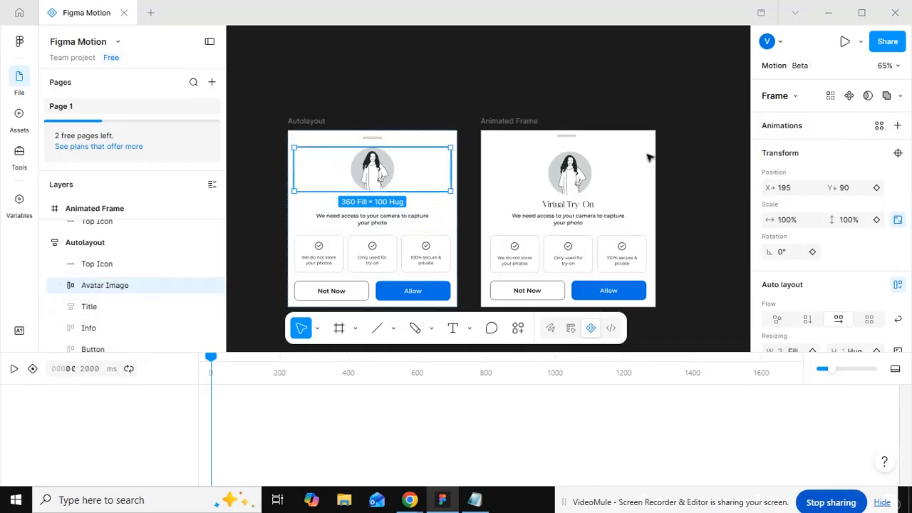
{"action": "left_click", "coordinate": [898, 127]}
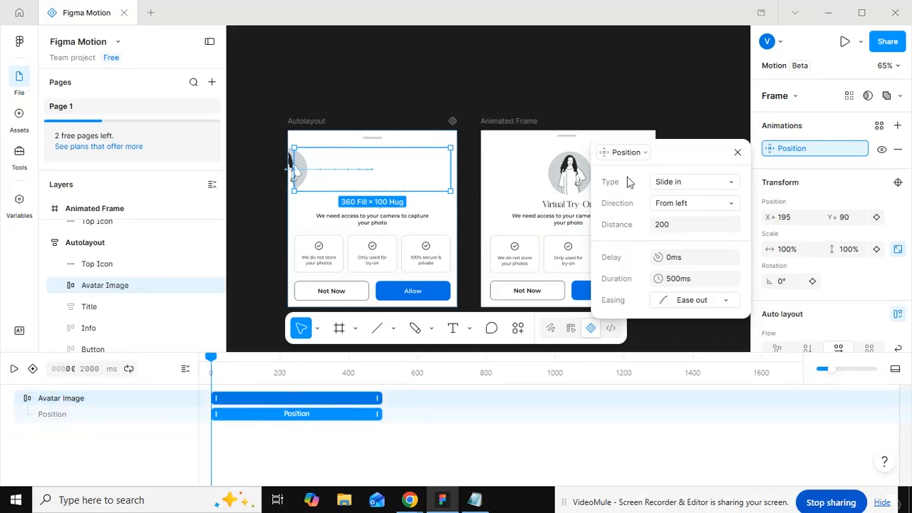
{"action": "left_click", "coordinate": [645, 154]}
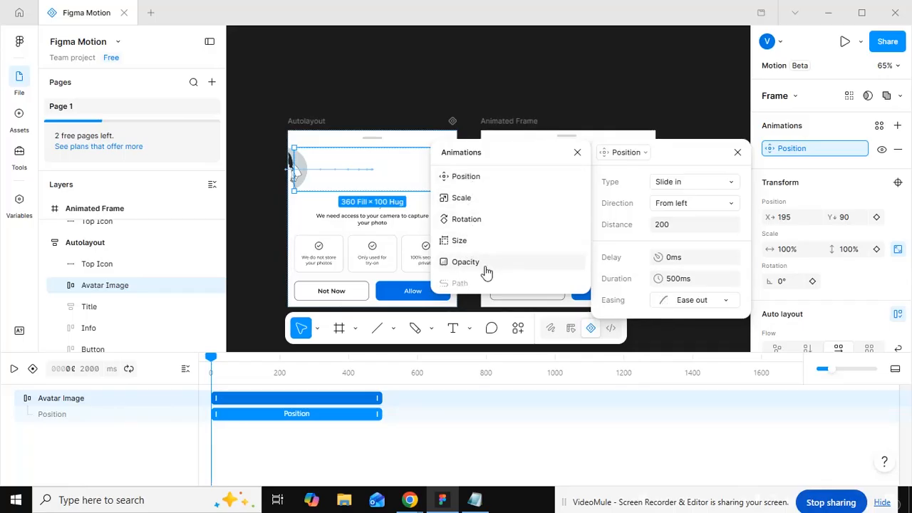
{"action": "left_click", "coordinate": [578, 153]}
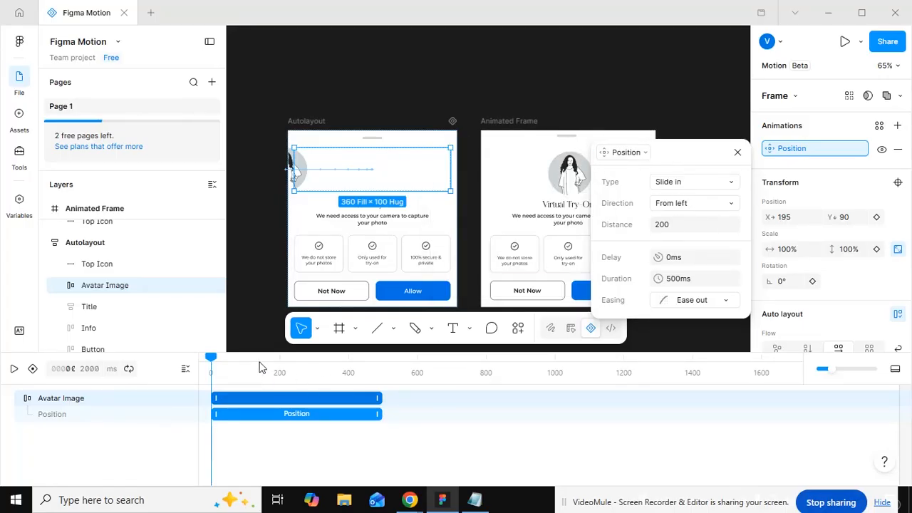
{"action": "left_click", "coordinate": [210, 369]}
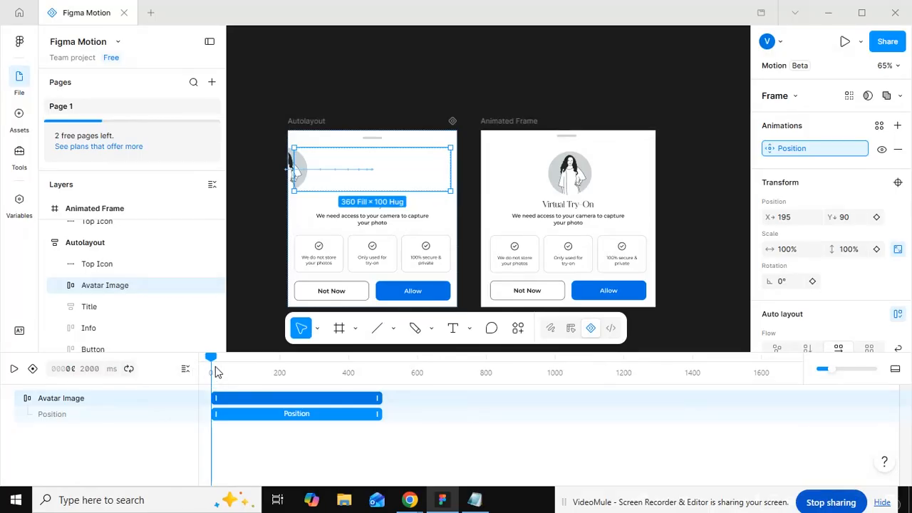
{"action": "key", "text": "space"}
{"action": "key", "text": "space"}
{"action": "left_click_drag", "start_coordinate": [242, 367], "coordinate": [206, 366]}
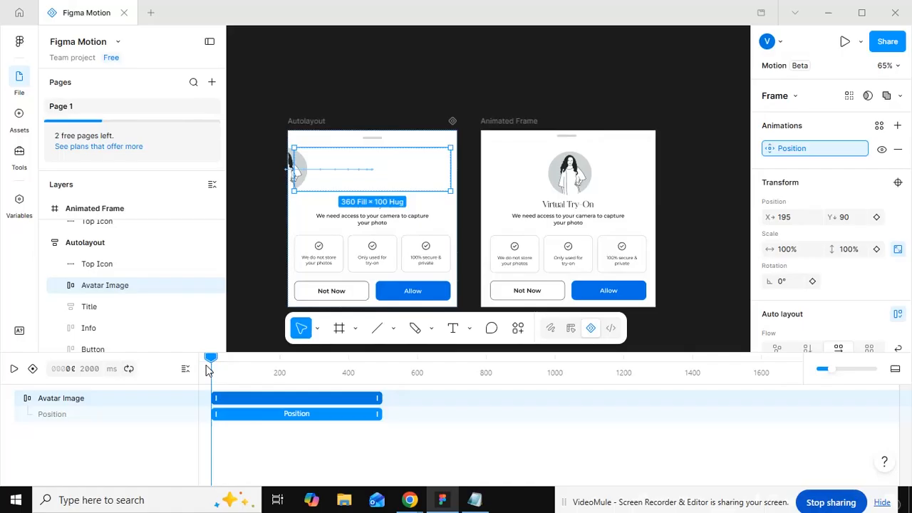
Add a Scale in animation to the Autolayout frame's Title and set its amount to 150%.
{"action": "left_click", "coordinate": [98, 308]}
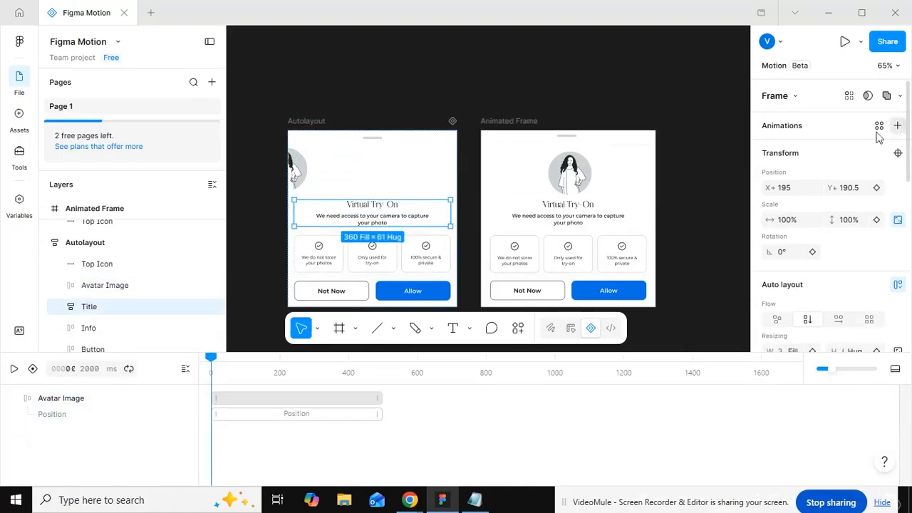
{"action": "left_click", "coordinate": [897, 126]}
{"action": "left_click", "coordinate": [627, 153]}
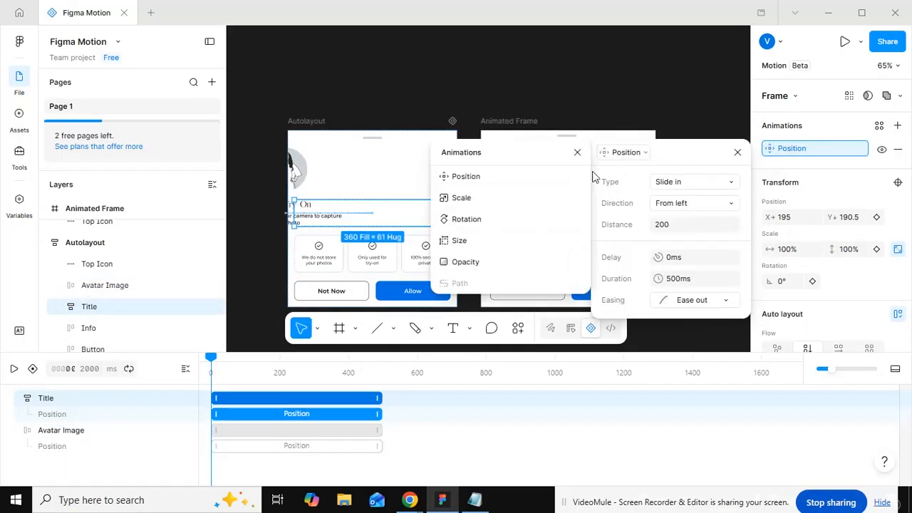
{"action": "left_click", "coordinate": [503, 211]}
{"action": "left_click", "coordinate": [680, 207]}
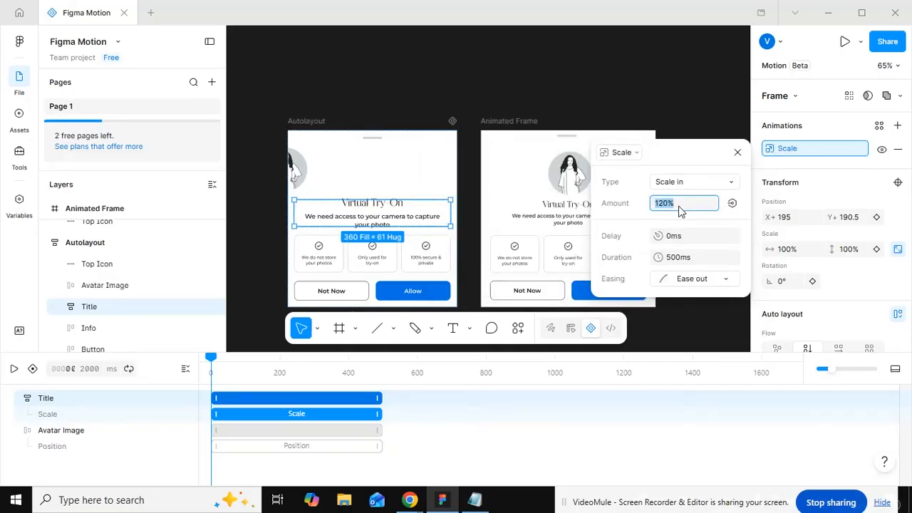
{"action": "type", "text": "150"}
{"action": "key", "text": "Return"}
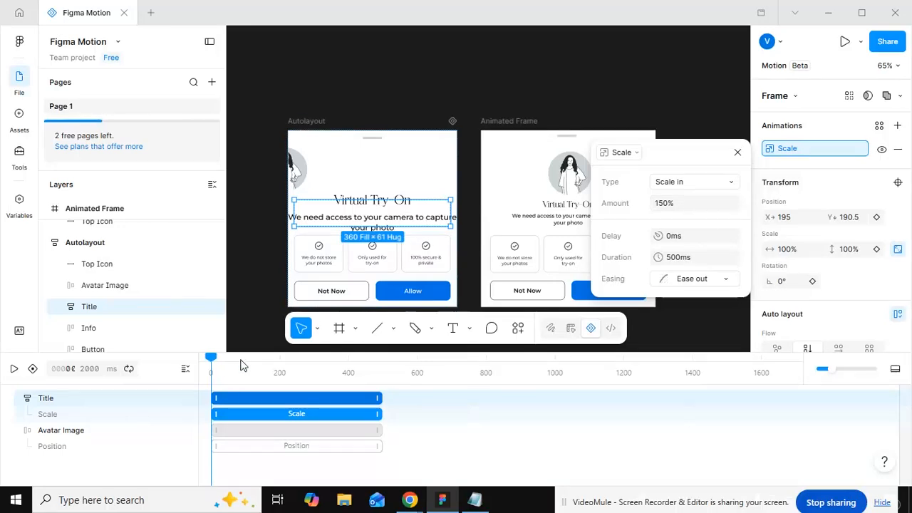
Play the animation and scrub through its first 500 ms to check the avatar and title motion.
{"action": "left_click_drag", "start_coordinate": [241, 362], "coordinate": [187, 361]}
{"action": "key", "text": "space"}
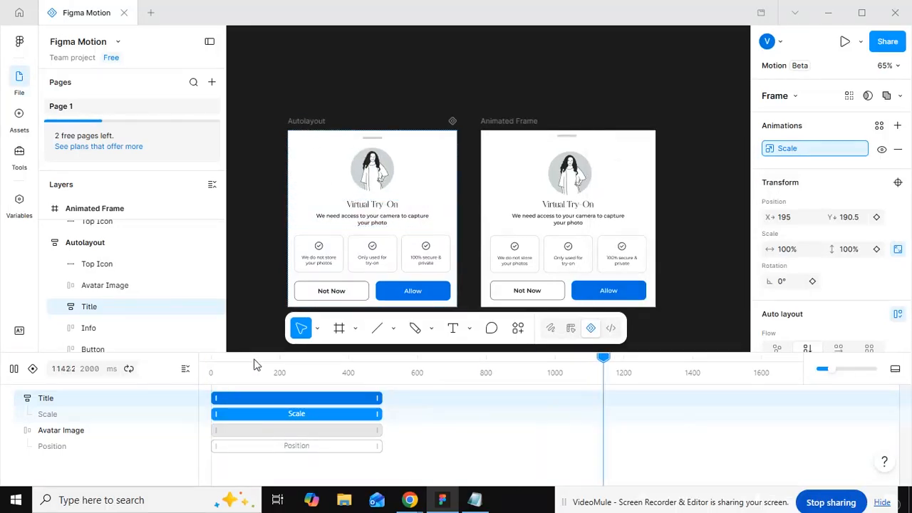
{"action": "left_click_drag", "start_coordinate": [276, 365], "coordinate": [382, 365]}
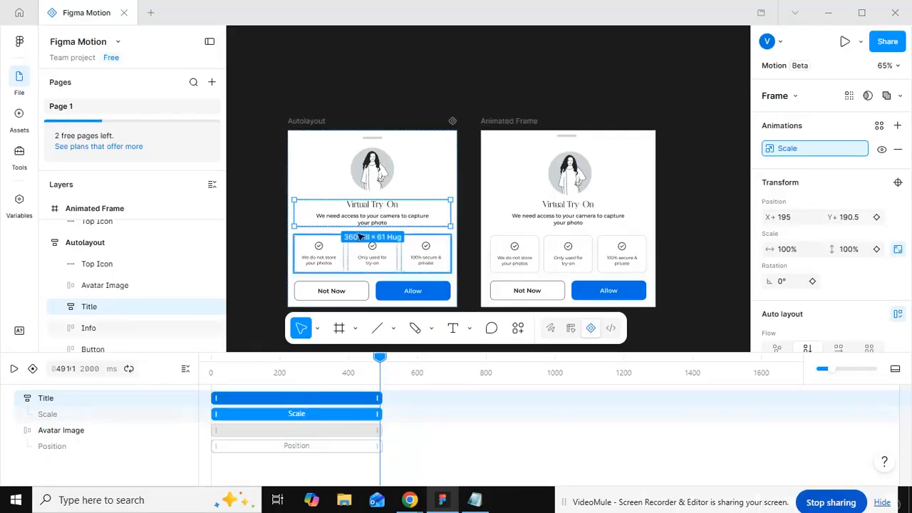
{"action": "left_click", "coordinate": [318, 372]}
{"action": "left_click", "coordinate": [302, 370]}
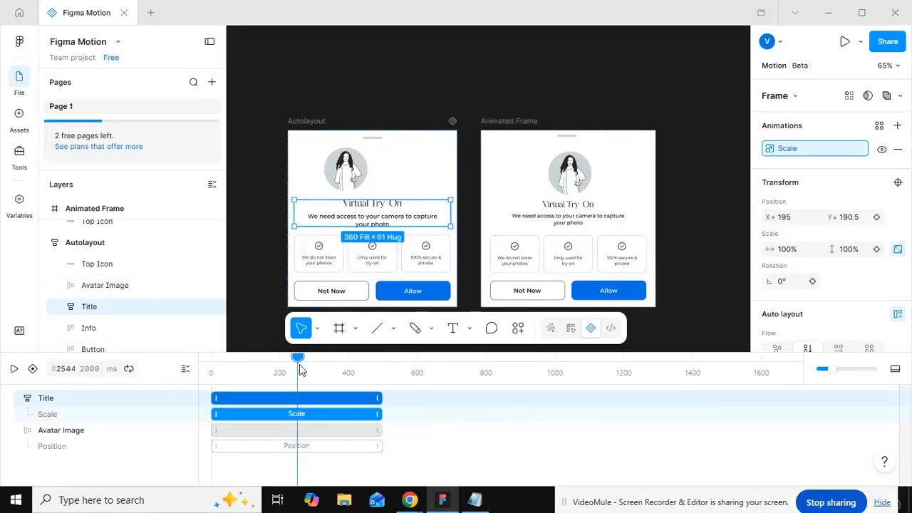
{"action": "left_click", "coordinate": [339, 369]}
{"action": "left_click_drag", "start_coordinate": [339, 369], "coordinate": [382, 368]}
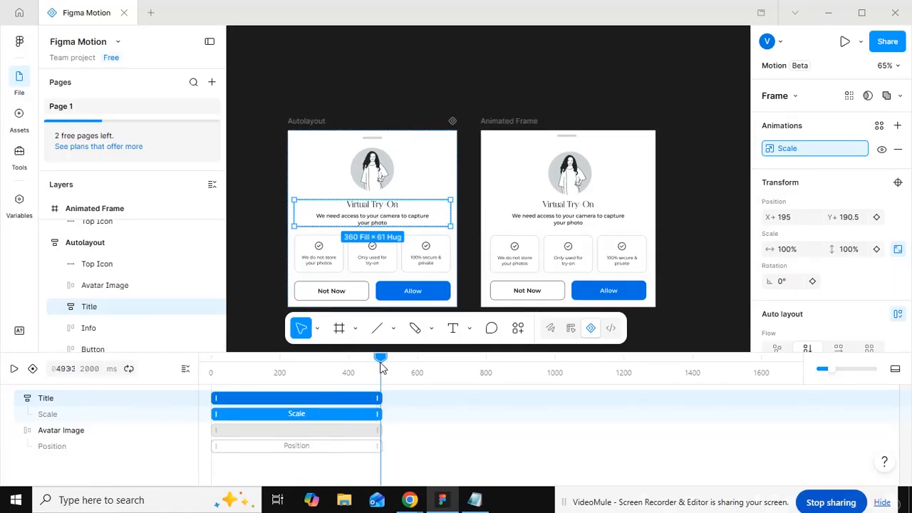
Shift the Title's scale animation to start at about 150 ms on the timeline and preview the staggered timing.
{"action": "left_click", "coordinate": [319, 400]}
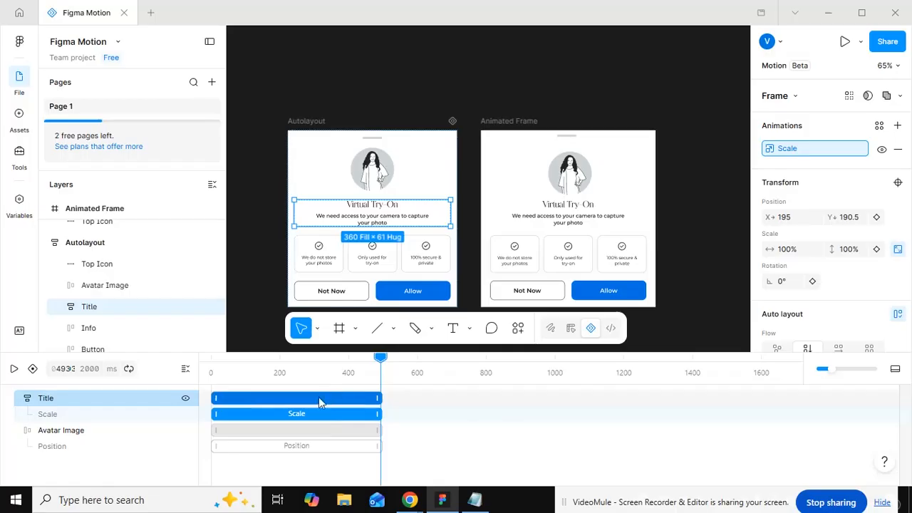
{"action": "left_click_drag", "start_coordinate": [275, 398], "coordinate": [330, 399]}
{"action": "left_click_drag", "start_coordinate": [303, 368], "coordinate": [211, 369]}
{"action": "key", "text": "space"}
{"action": "left_click_drag", "start_coordinate": [281, 370], "coordinate": [206, 372]}
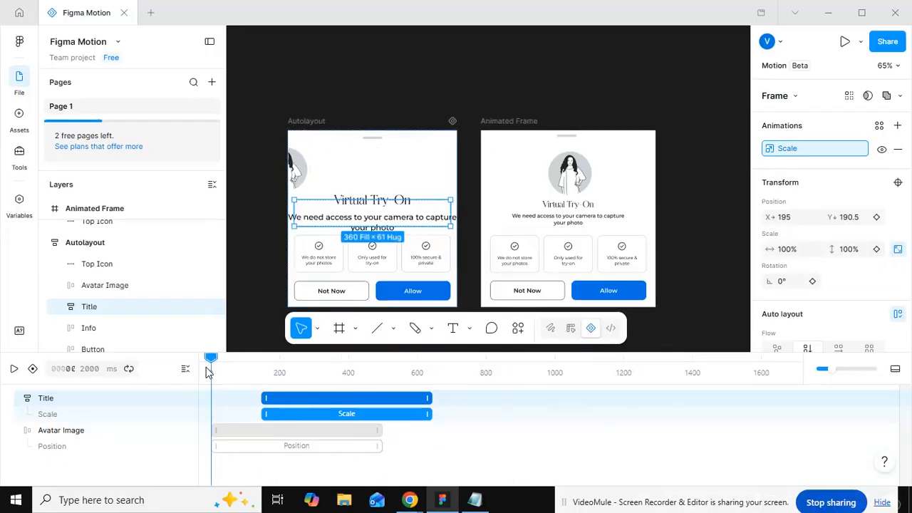
Add a Rotate in animation to the Autolayout frame's Info row, keeping the clockwise direction and 180° amount.
{"action": "left_click", "coordinate": [91, 327]}
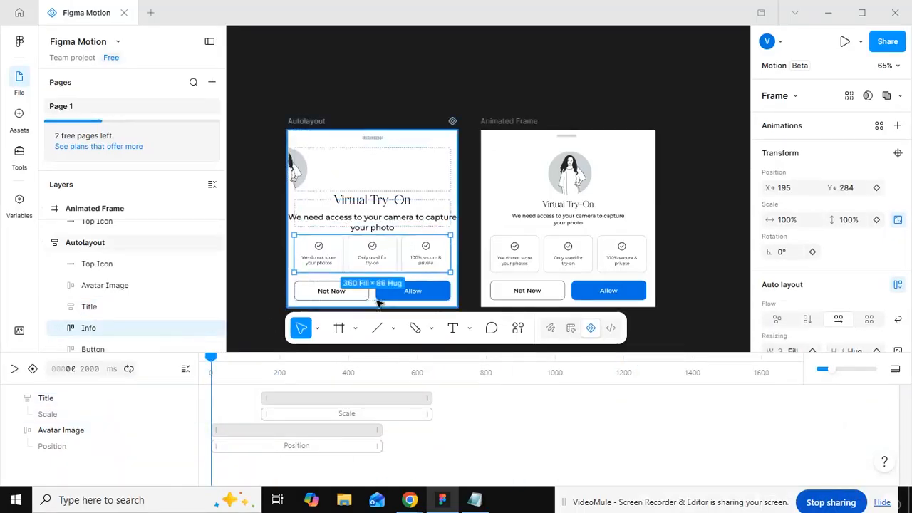
{"action": "left_click", "coordinate": [897, 125]}
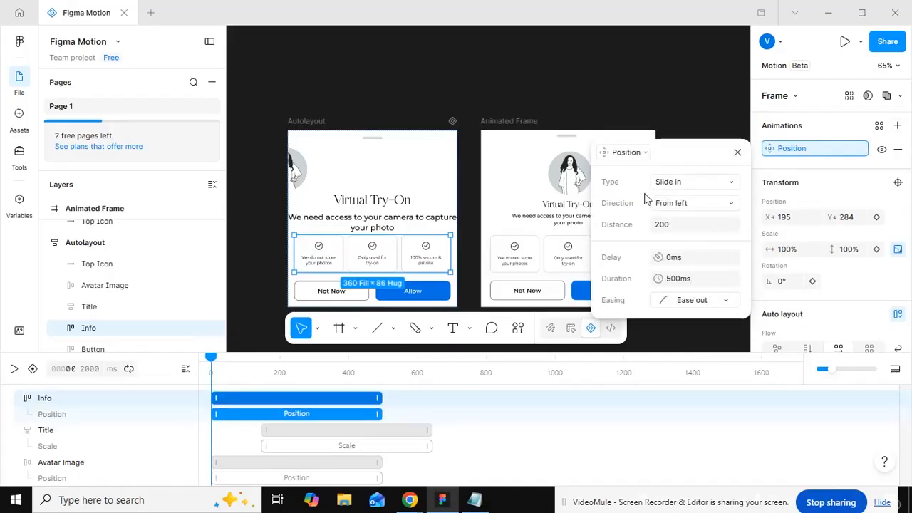
{"action": "left_click", "coordinate": [644, 154]}
{"action": "left_click", "coordinate": [481, 221]}
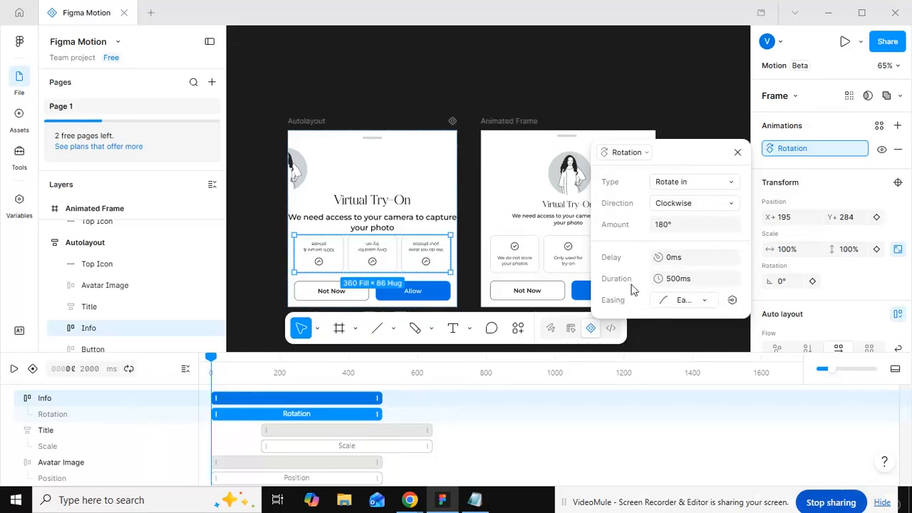
{"action": "left_click", "coordinate": [692, 207]}
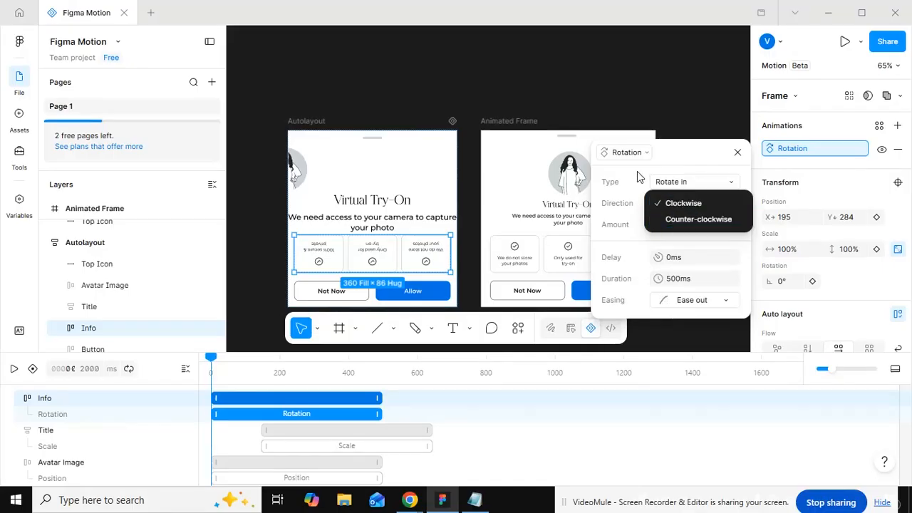
{"action": "left_click", "coordinate": [642, 205]}
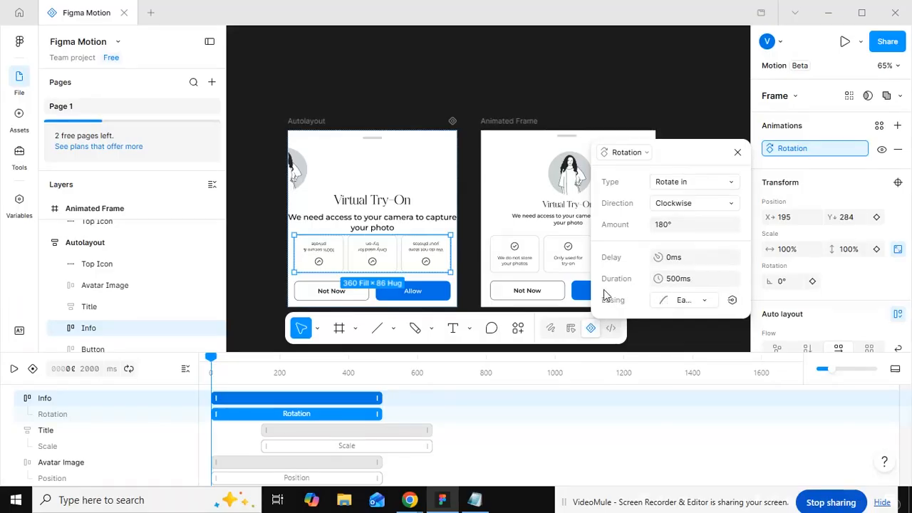
Examine the easing options for the Info rotation, keep Ease out, and play the animation to check it.
{"action": "left_click", "coordinate": [706, 301]}
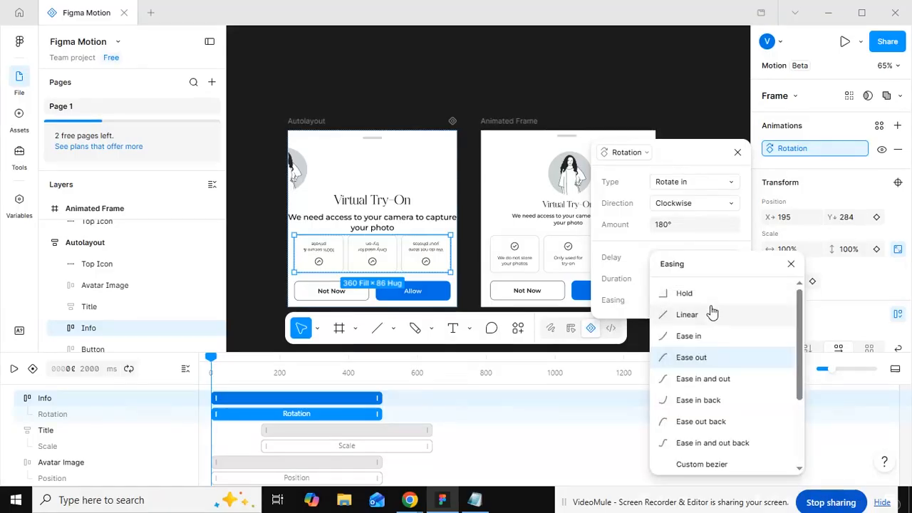
{"action": "scroll", "coordinate": [678, 300], "scroll_direction": "down", "scroll_amount": 3}
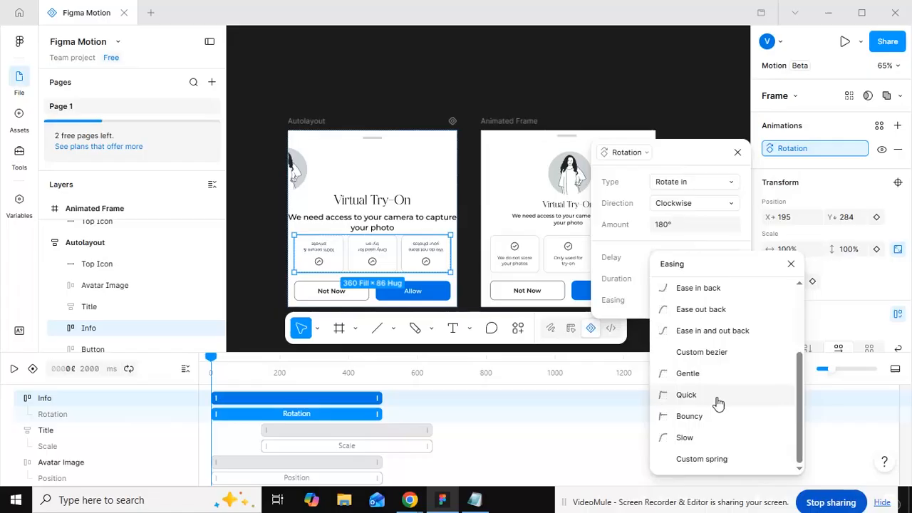
{"action": "scroll", "coordinate": [717, 385], "scroll_direction": "up", "scroll_amount": 5}
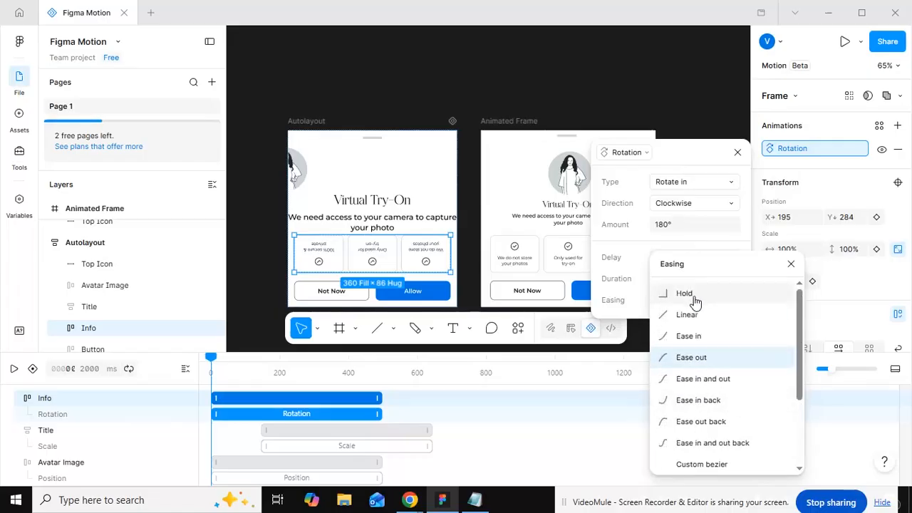
{"action": "left_click", "coordinate": [639, 247]}
{"action": "key", "text": "space"}
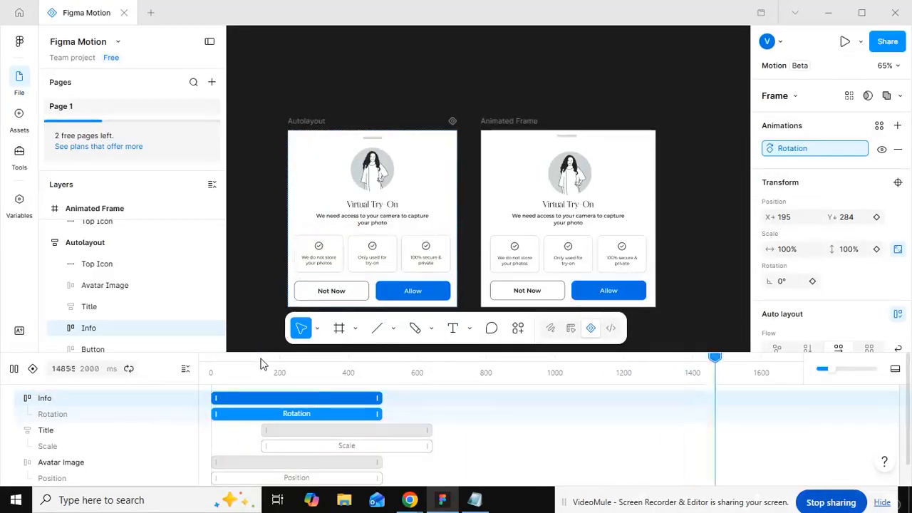
{"action": "key", "text": "space"}
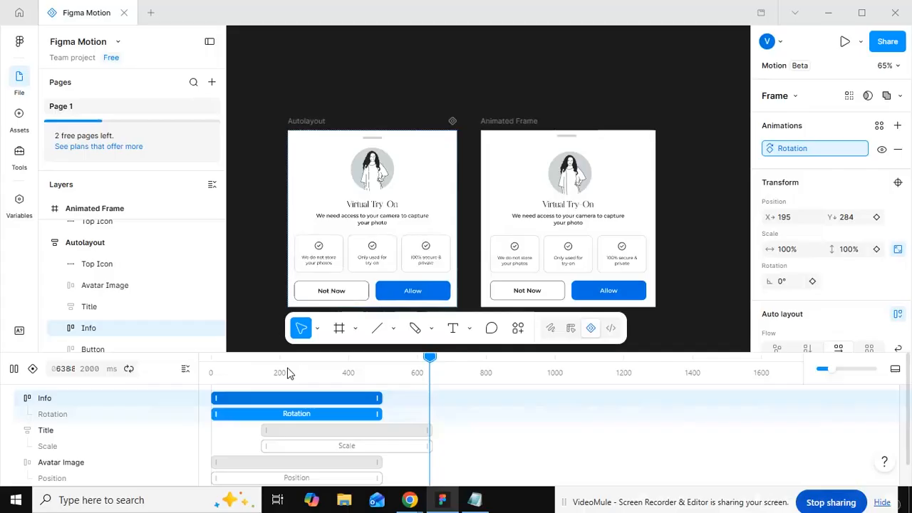
Stop the preview, rewind to 0 ms, and remove the Info, Title and Avatar Image animations from the Autolayout frame.
{"action": "key", "text": "space"}
{"action": "left_click_drag", "start_coordinate": [284, 364], "coordinate": [184, 365]}
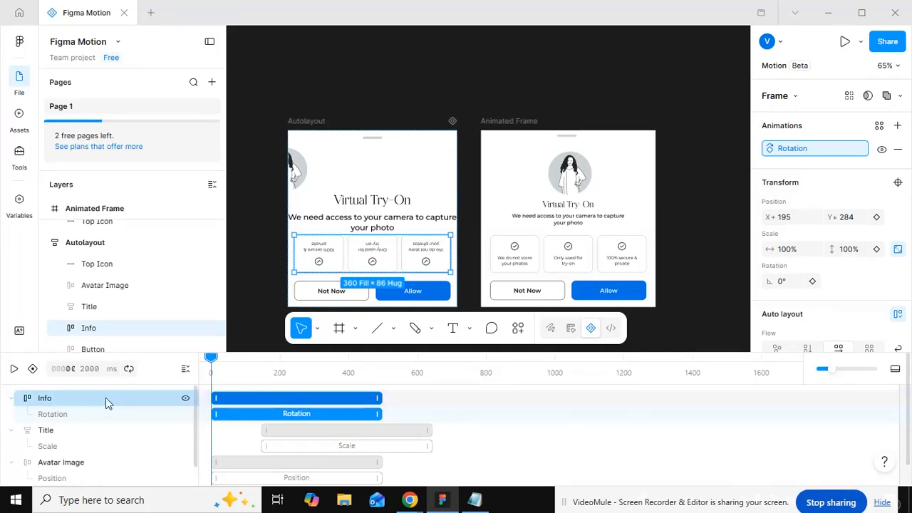
{"action": "scroll", "coordinate": [75, 424], "scroll_direction": "down", "scroll_amount": 1}
{"action": "left_click", "coordinate": [70, 442]}
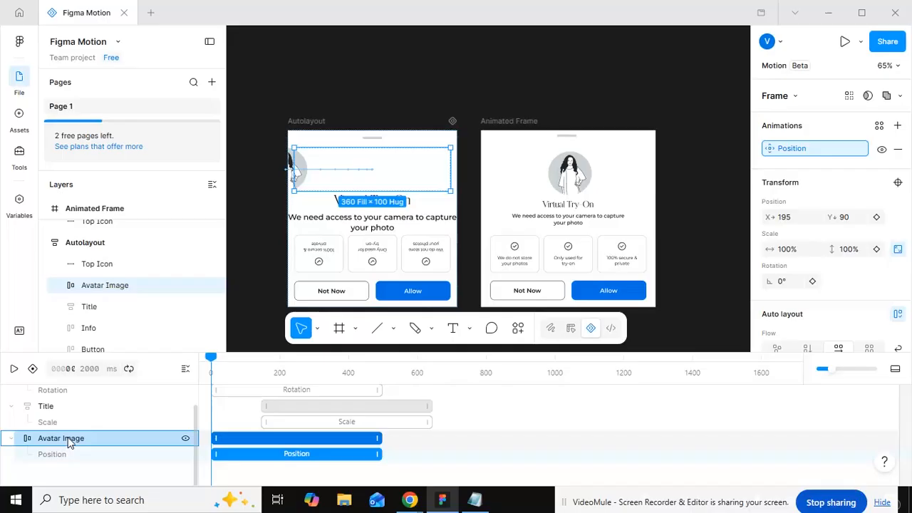
{"action": "scroll", "coordinate": [62, 433], "scroll_direction": "up", "scroll_amount": 1}
{"action": "left_click", "coordinate": [54, 430]}
{"action": "left_click", "coordinate": [49, 400]}
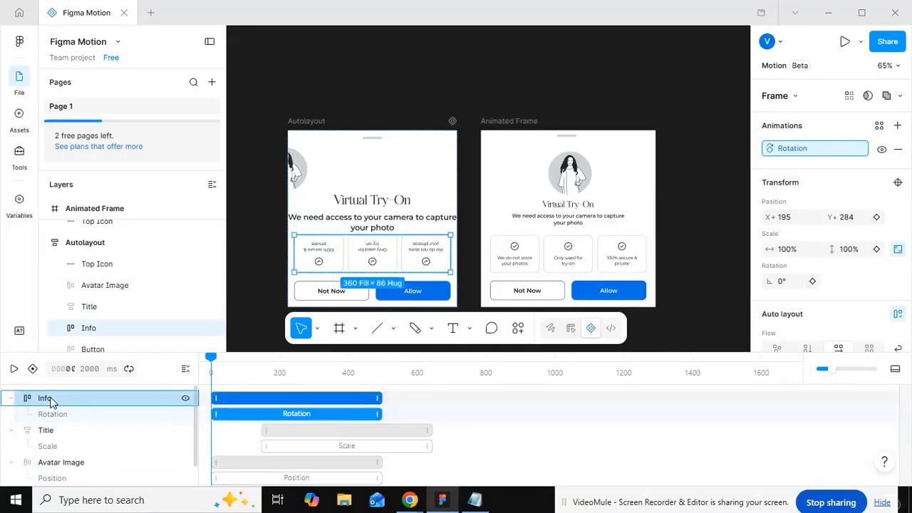
{"action": "scroll", "coordinate": [57, 417], "scroll_direction": "down", "scroll_amount": 1}
{"action": "left_click", "coordinate": [49, 399]}
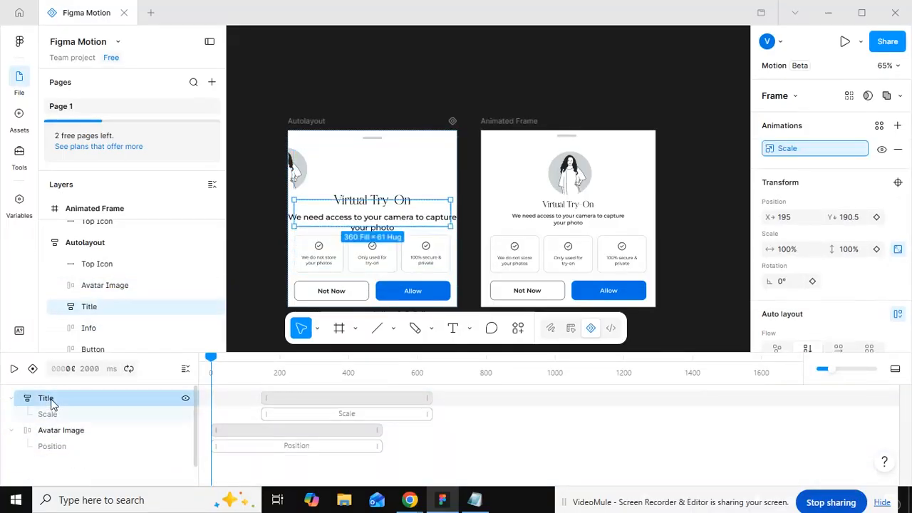
{"action": "scroll", "coordinate": [57, 408], "scroll_direction": "down", "scroll_amount": 1}
{"action": "left_click", "coordinate": [61, 403]}
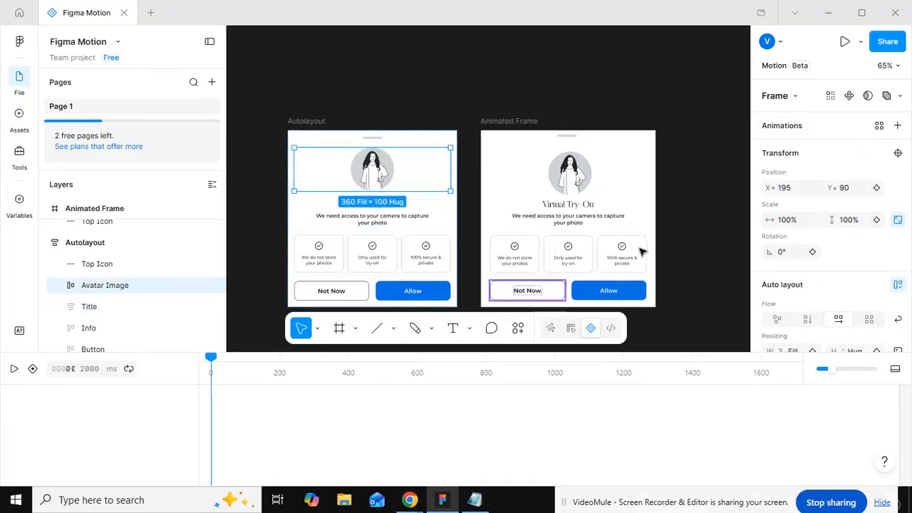
Move the Avatar Image in the Animated Frame straight down to Y 216, keeping X at 205.
{"action": "left_click", "coordinate": [563, 191]}
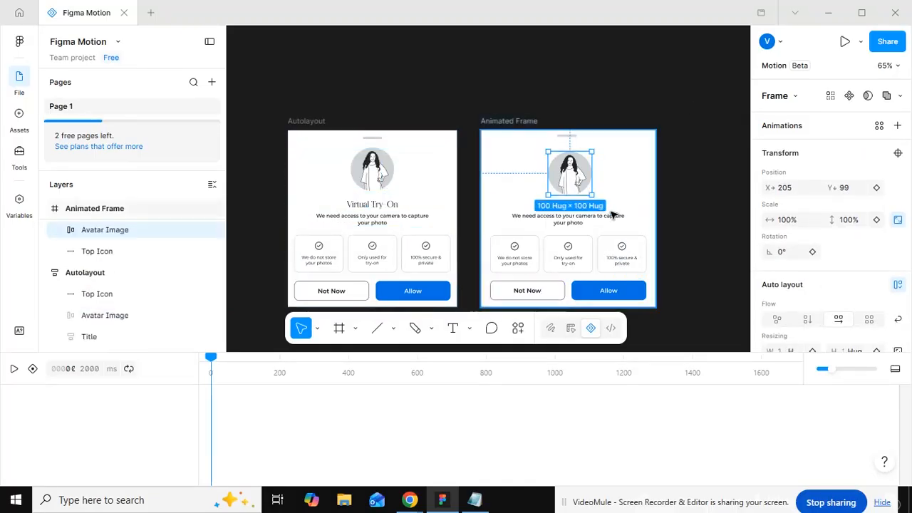
{"action": "scroll", "coordinate": [611, 213], "scroll_direction": "up", "scroll_amount": 2}
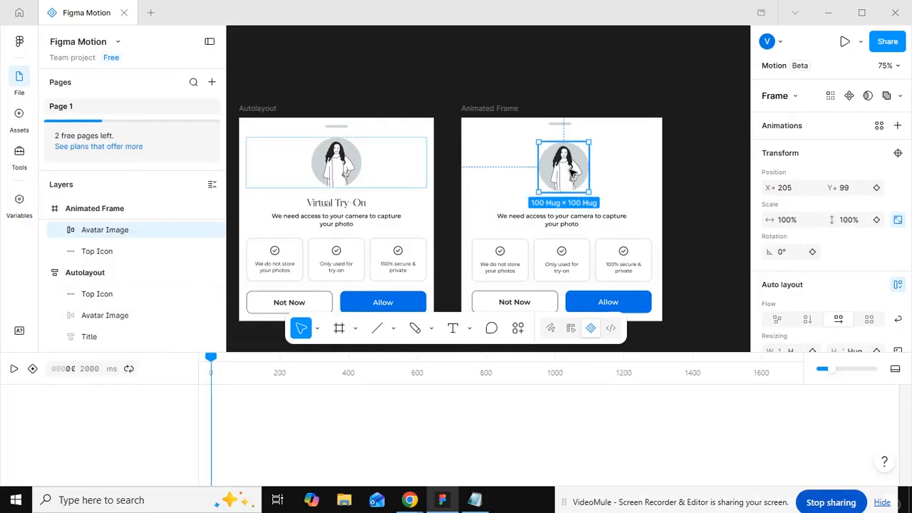
{"action": "key", "text": "shift+Down"}
{"action": "key", "text": "shift+Down"}
{"action": "key", "text": "shift+Down"}
{"action": "key", "text": "shift+Down"}
{"action": "key", "text": "shift+Down"}
{"action": "key", "text": "shift+Down"}
{"action": "key", "text": "shift+Down"}
{"action": "key", "text": "shift+Down"}
{"action": "key", "text": "shift+Down"}
{"action": "key", "text": "shift+Down"}
{"action": "key", "text": "shift+Down"}
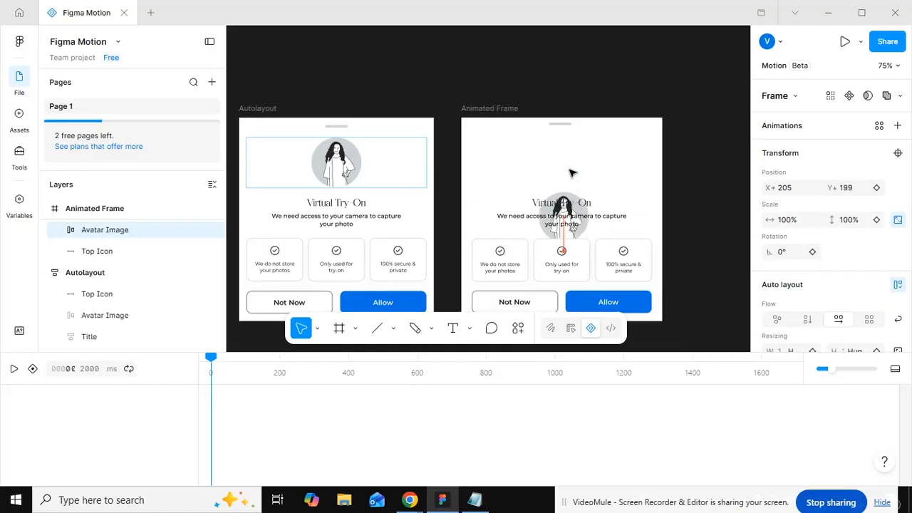
{"action": "key", "text": "Down"}
{"action": "key", "text": "Down"}
{"action": "key", "text": "Down"}
{"action": "key", "text": "Down"}
{"action": "key", "text": "Down"}
{"action": "key", "text": "Down"}
{"action": "key", "text": "Down"}
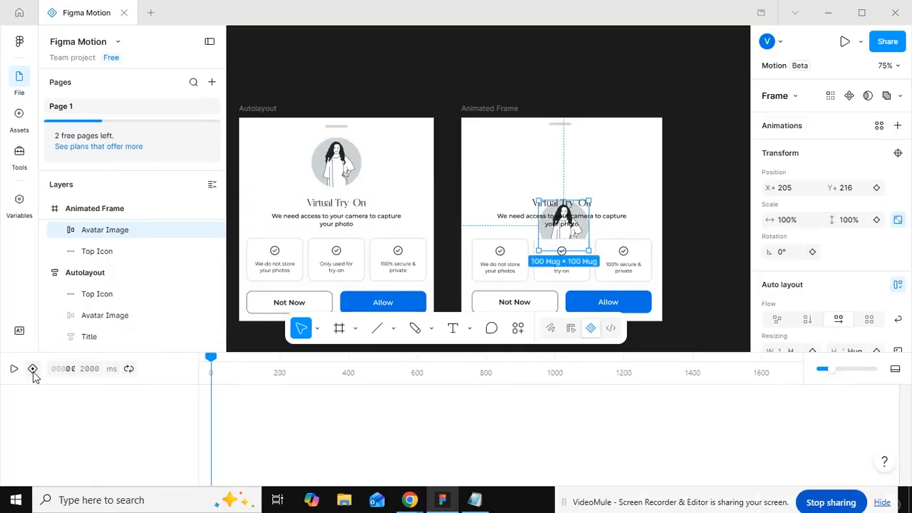
Add a Scale keyframe to the Avatar Image at 0 ms and set its scale to 0%.
{"action": "left_click", "coordinate": [876, 221]}
{"action": "left_click", "coordinate": [795, 221]}
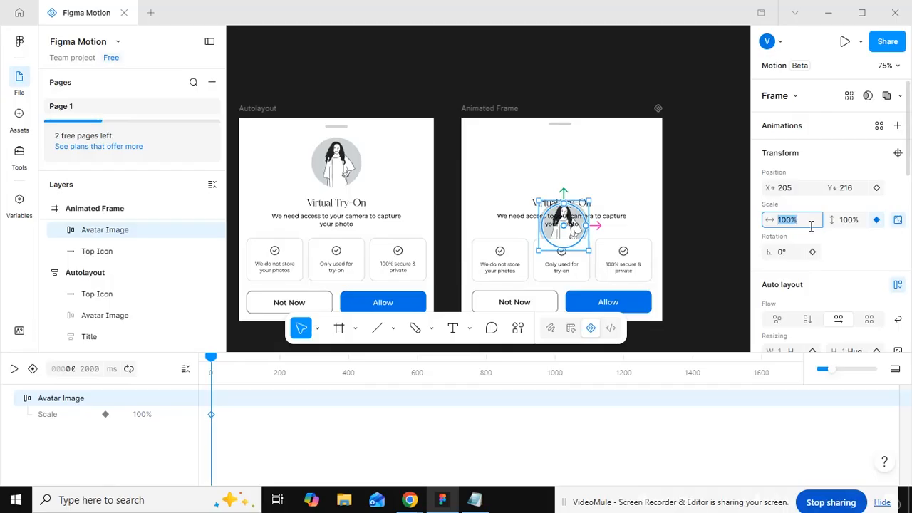
{"action": "type", "text": "0"}
{"action": "key", "text": "Return"}
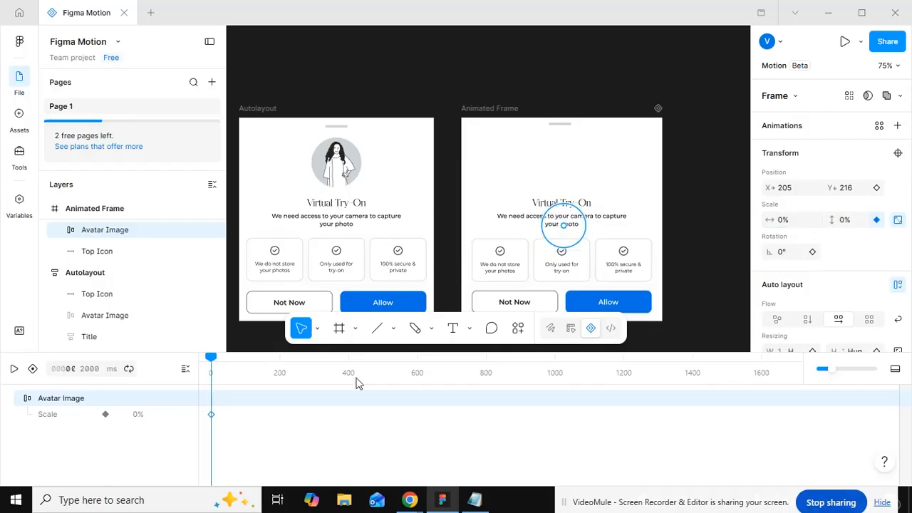
Set the Avatar Image's scale to 100% at about 600 ms and scrub around that keyframe to check the growth.
{"action": "left_click", "coordinate": [417, 368]}
{"action": "left_click", "coordinate": [799, 217]}
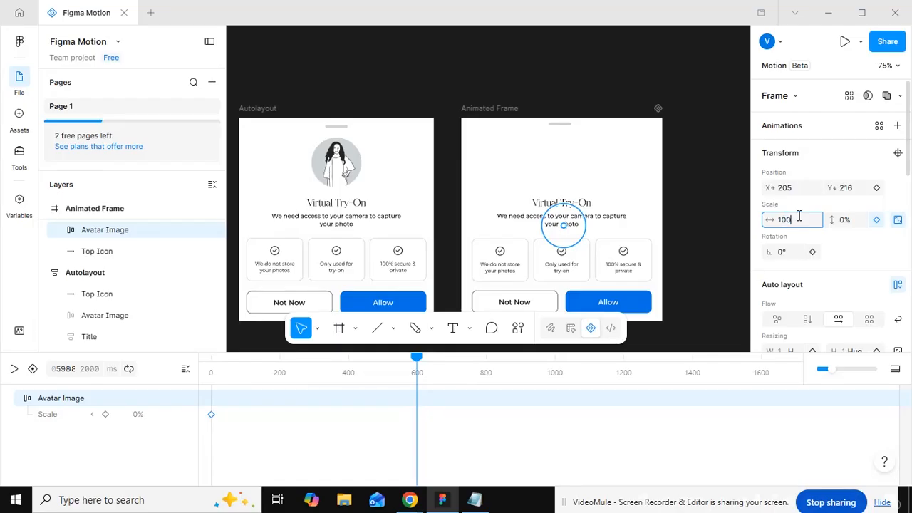
{"action": "type", "text": "100"}
{"action": "key", "text": "Return"}
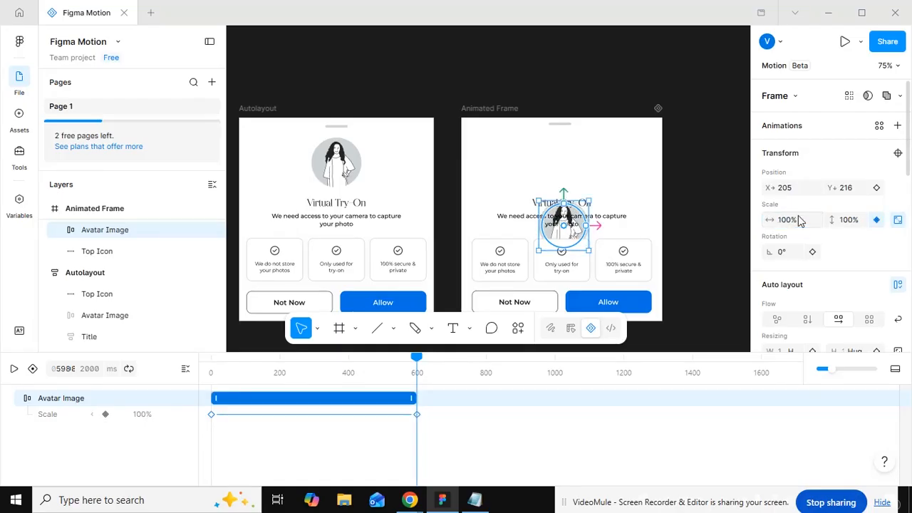
{"action": "mouse_move", "coordinate": [417, 363]}
{"action": "left_mouse_down"}
{"action": "mouse_move", "coordinate": [211, 365]}
{"action": "mouse_move", "coordinate": [400, 362]}
{"action": "left_mouse_up"}
{"action": "left_click", "coordinate": [418, 362]}
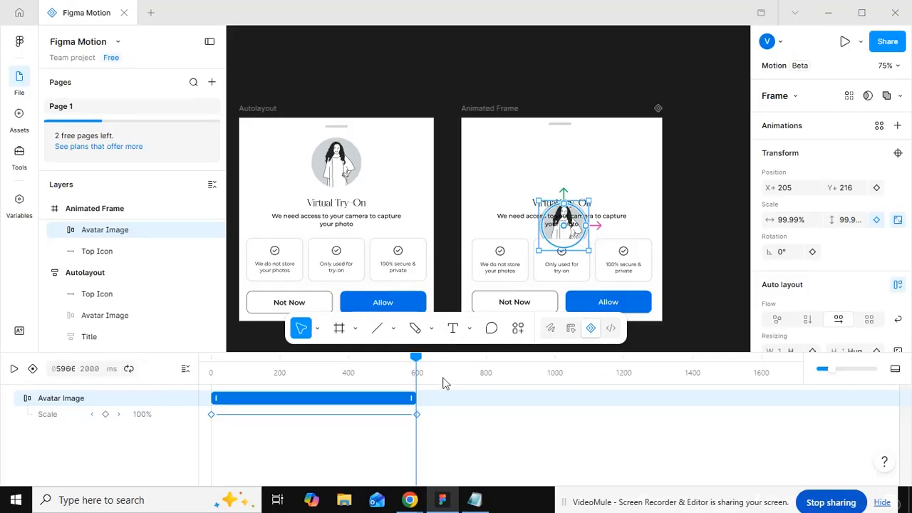
Keyframe the Avatar Image's position at 0 ms, and set its Y position to 90 at about 600 ms.
{"action": "left_click_drag", "start_coordinate": [231, 365], "coordinate": [205, 370]}
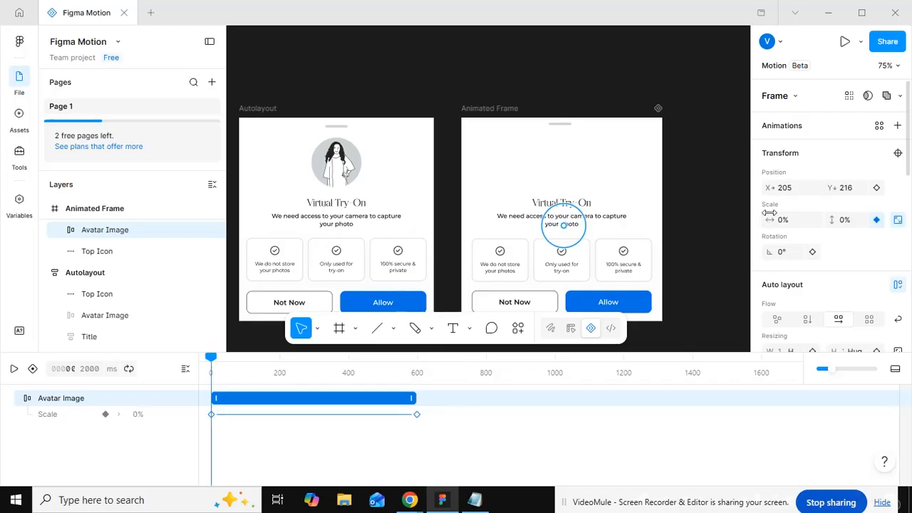
{"action": "left_click", "coordinate": [878, 188]}
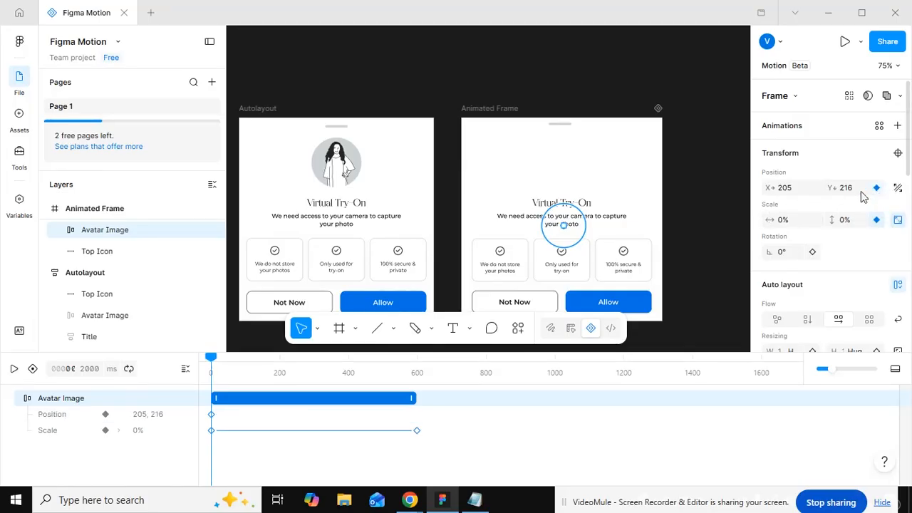
{"action": "left_click", "coordinate": [417, 373]}
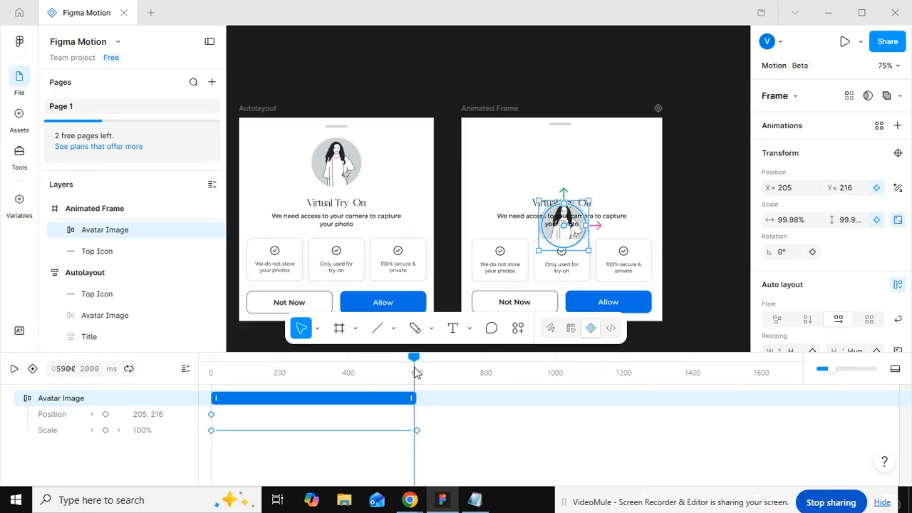
{"action": "left_click_drag", "start_coordinate": [416, 366], "coordinate": [417, 363]}
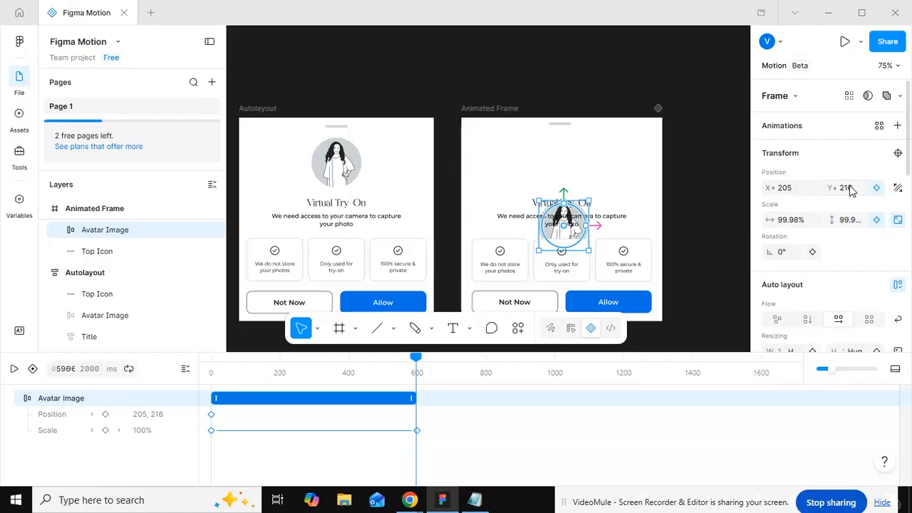
{"action": "left_click_drag", "start_coordinate": [827, 188], "coordinate": [656, 209]}
Play the Avatar Image's combined position and scale animation twice from 0 ms, then rewind to the start.
{"action": "left_click_drag", "start_coordinate": [414, 361], "coordinate": [211, 363]}
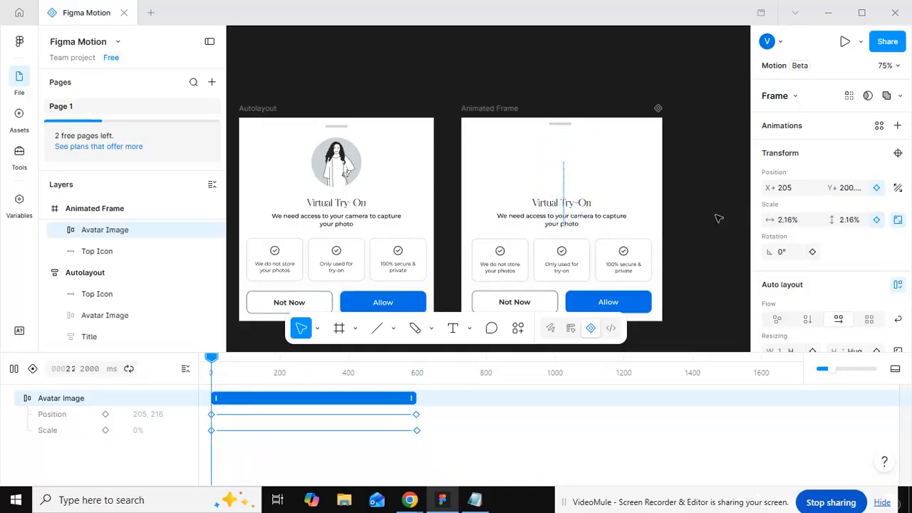
{"action": "key", "text": "space"}
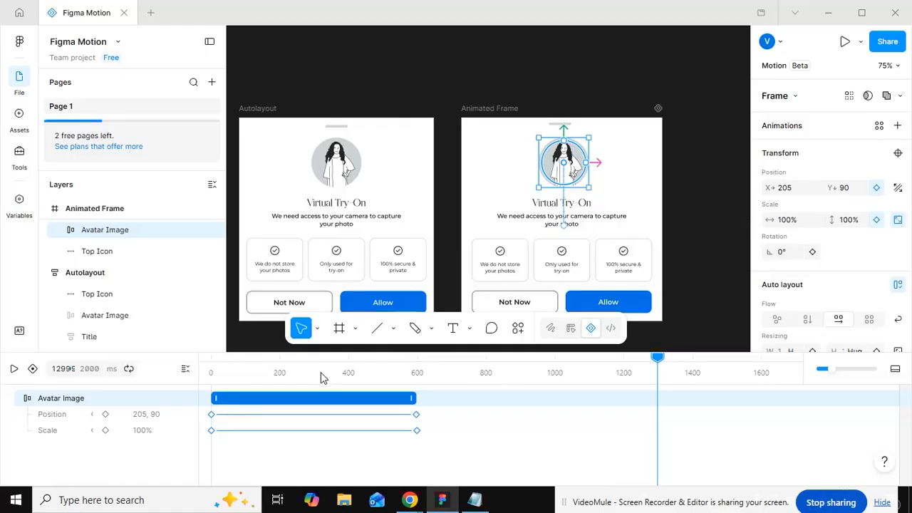
{"action": "left_click", "coordinate": [202, 380]}
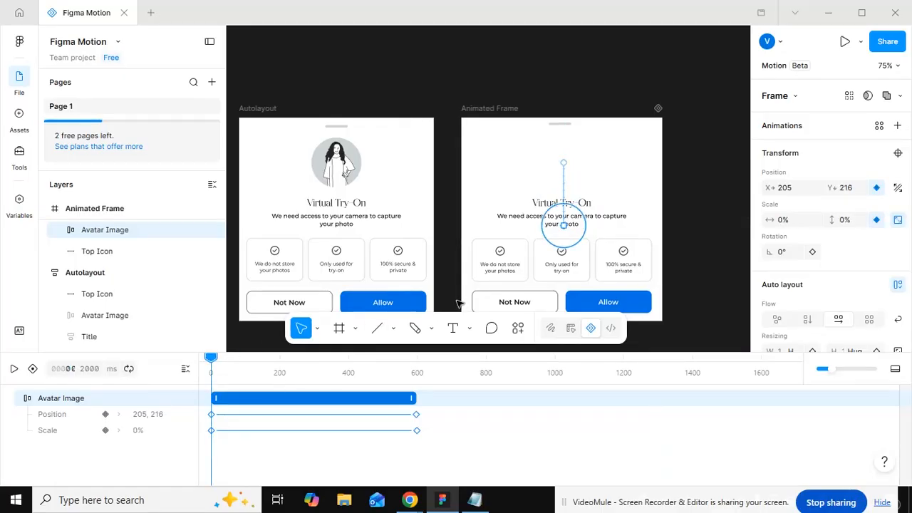
{"action": "key", "text": "space"}
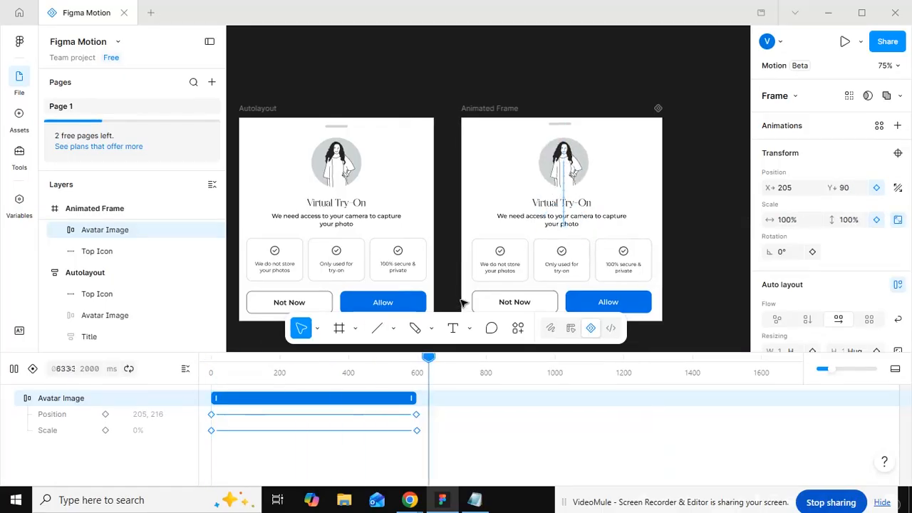
{"action": "left_click_drag", "start_coordinate": [340, 382], "coordinate": [141, 393]}
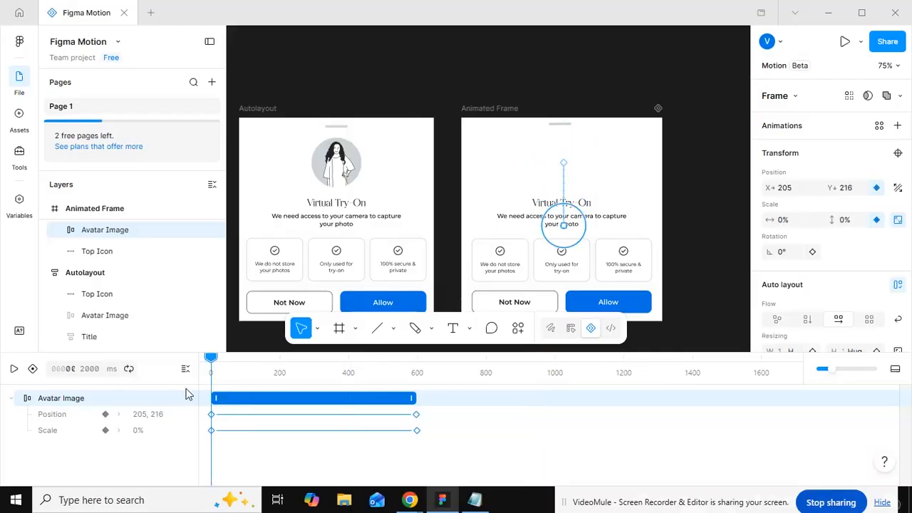
Collapse the Avatar Image's timeline track and add Position keyframes to the Animated Frame's Title at 0 ms and about 586 ms.
{"action": "left_click", "coordinate": [13, 397]}
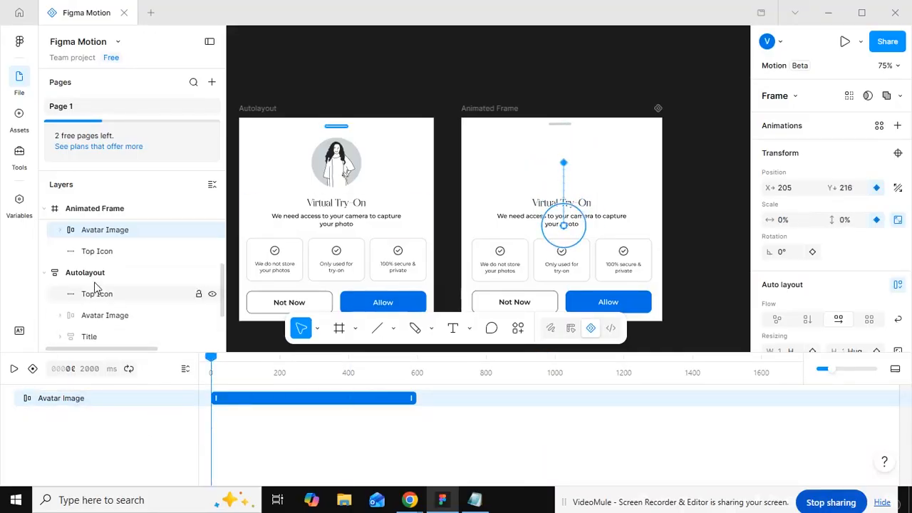
{"action": "scroll", "coordinate": [106, 267], "scroll_direction": "up", "scroll_amount": 2}
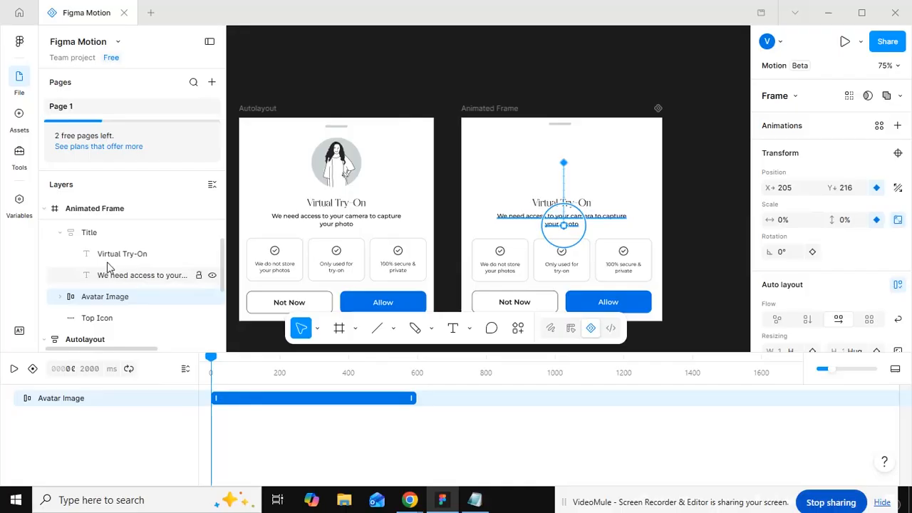
{"action": "left_click", "coordinate": [100, 233]}
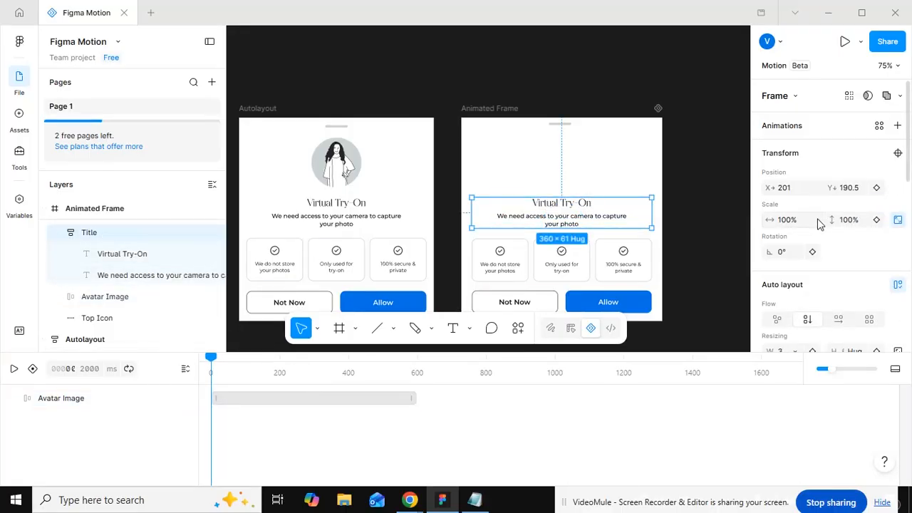
{"action": "left_click", "coordinate": [877, 187]}
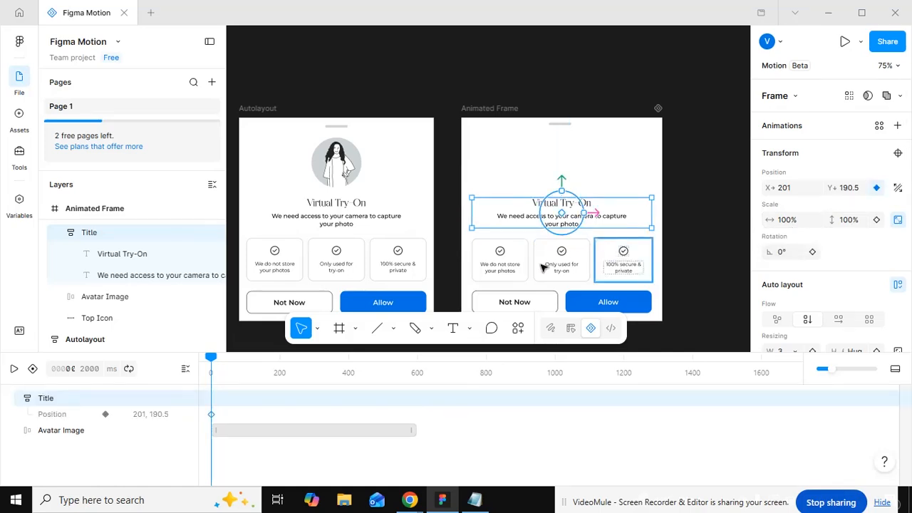
{"action": "left_click", "coordinate": [413, 364]}
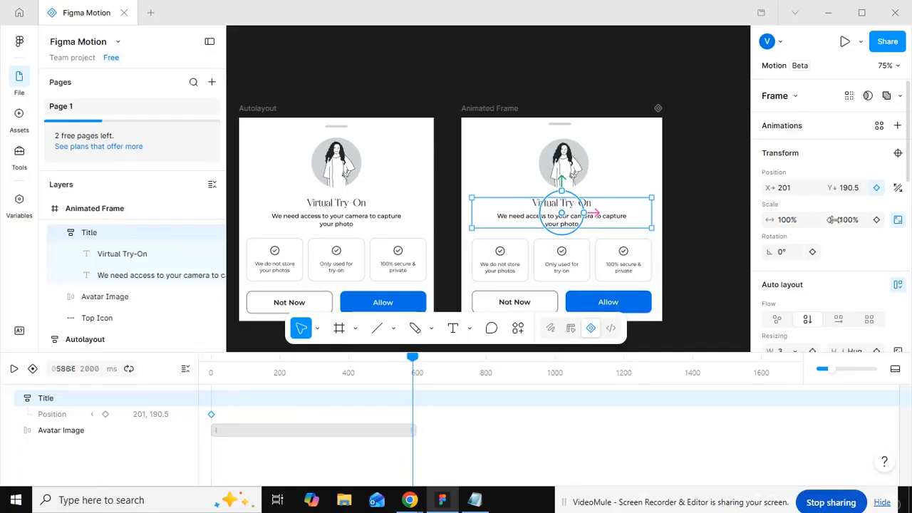
{"action": "left_click", "coordinate": [878, 187]}
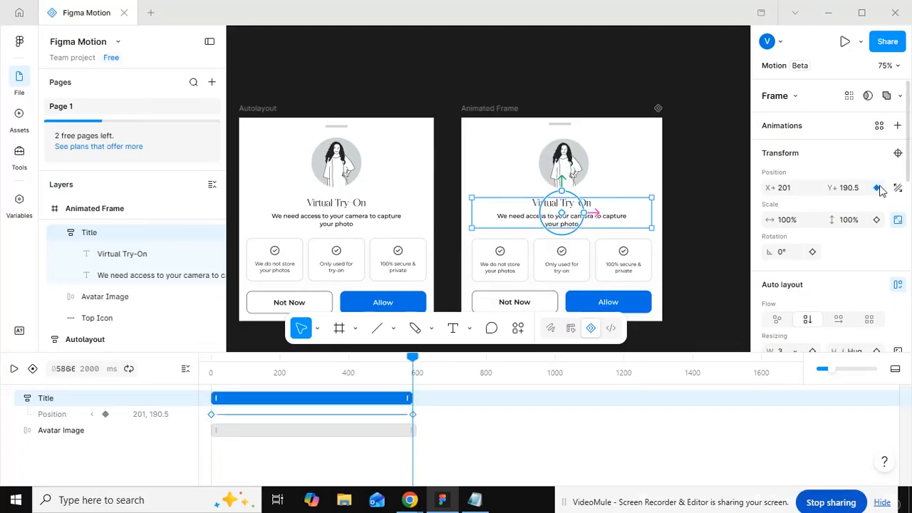
Set the Title's X position to -139 at 0 ms, and scrub and play the animation to check the slide-in.
{"action": "left_click_drag", "start_coordinate": [334, 366], "coordinate": [178, 373]}
{"action": "left_click_drag", "start_coordinate": [766, 187], "coordinate": [313, 241]}
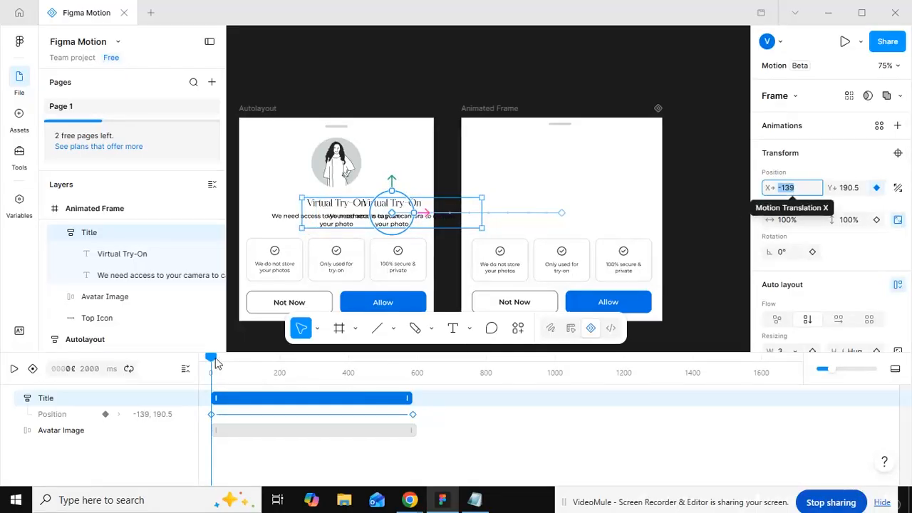
{"action": "left_click_drag", "start_coordinate": [300, 354], "coordinate": [416, 356]}
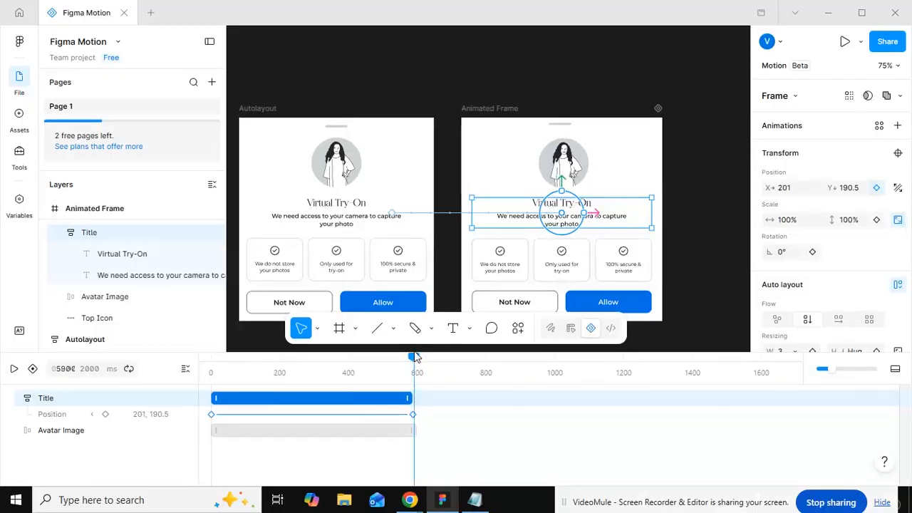
{"action": "key", "text": "space"}
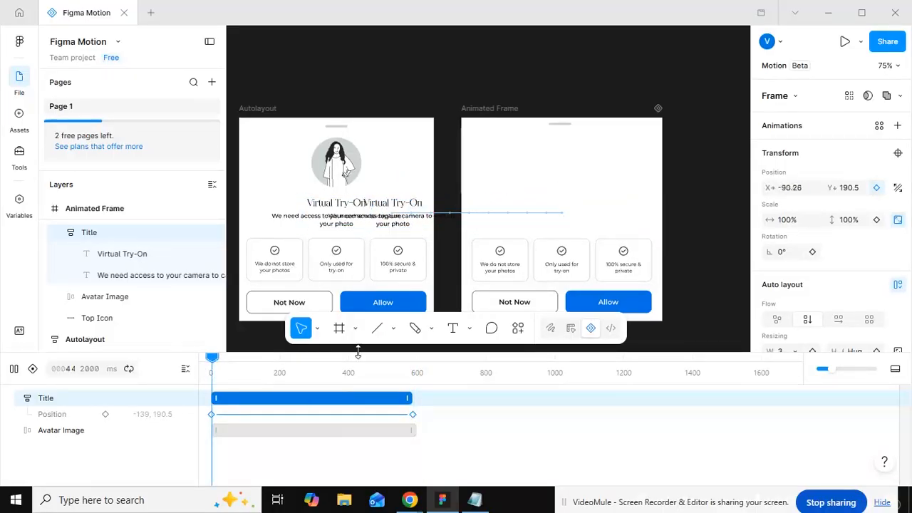
{"action": "key", "text": "space"}
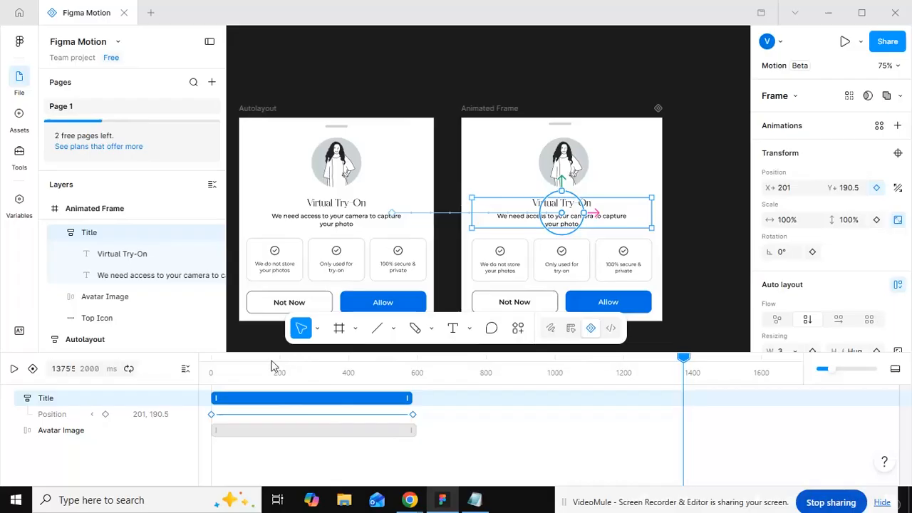
Rewind to 0 ms and shift the Title's position animation to start at about 180 ms on the timeline.
{"action": "left_click_drag", "start_coordinate": [265, 367], "coordinate": [188, 372]}
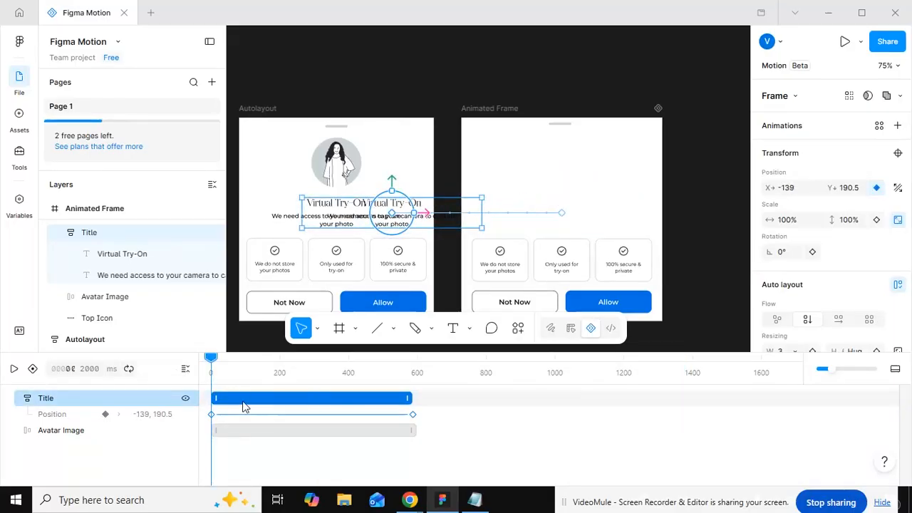
{"action": "left_click_drag", "start_coordinate": [245, 406], "coordinate": [307, 406]}
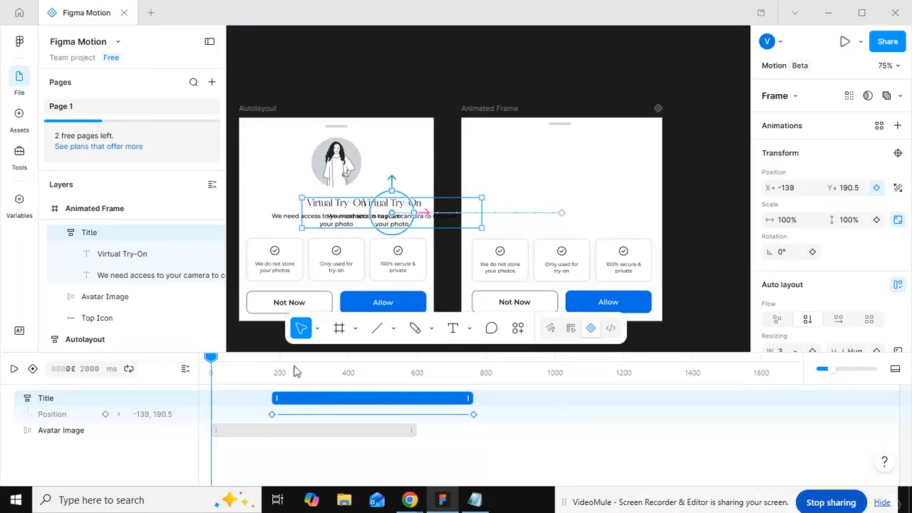
Play the Title's delayed slide-in with the avatar animation and stop it partway through.
{"action": "key", "text": "space"}
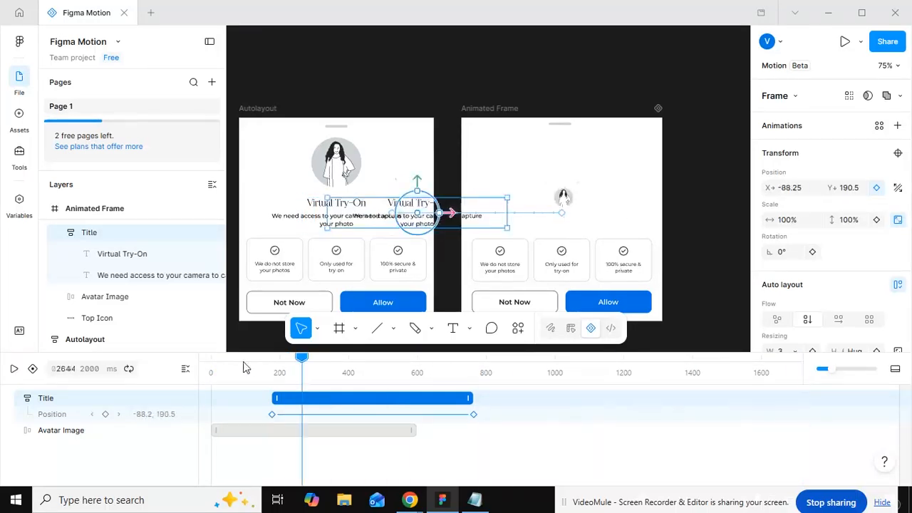
{"action": "key", "text": "space"}
{"action": "left_click", "coordinate": [297, 367]}
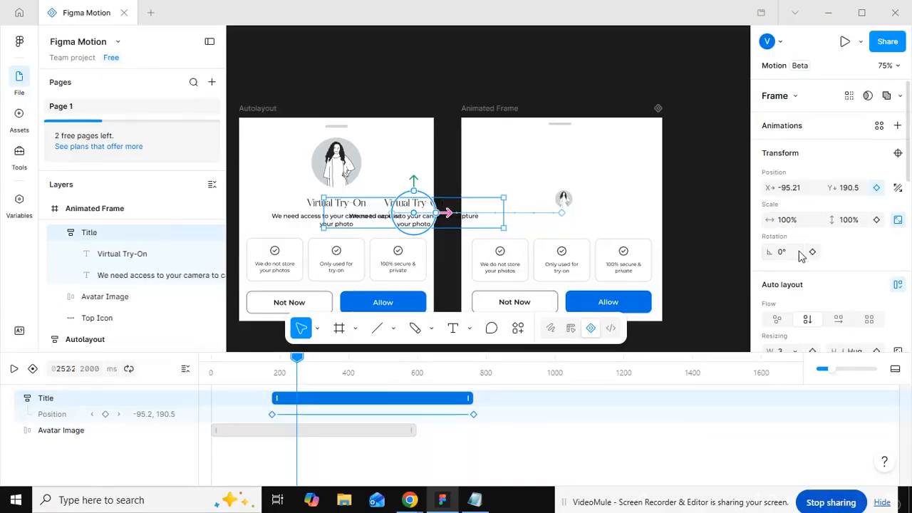
Add Rotation keyframes to the Title: 0° at about 181 ms and 40° at about 470 ms.
{"action": "left_click_drag", "start_coordinate": [299, 360], "coordinate": [275, 364]}
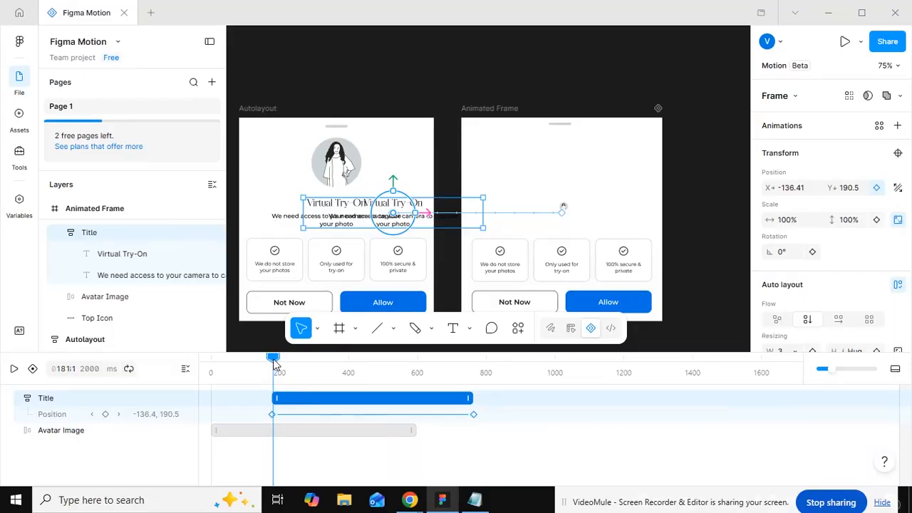
{"action": "left_click", "coordinate": [813, 252]}
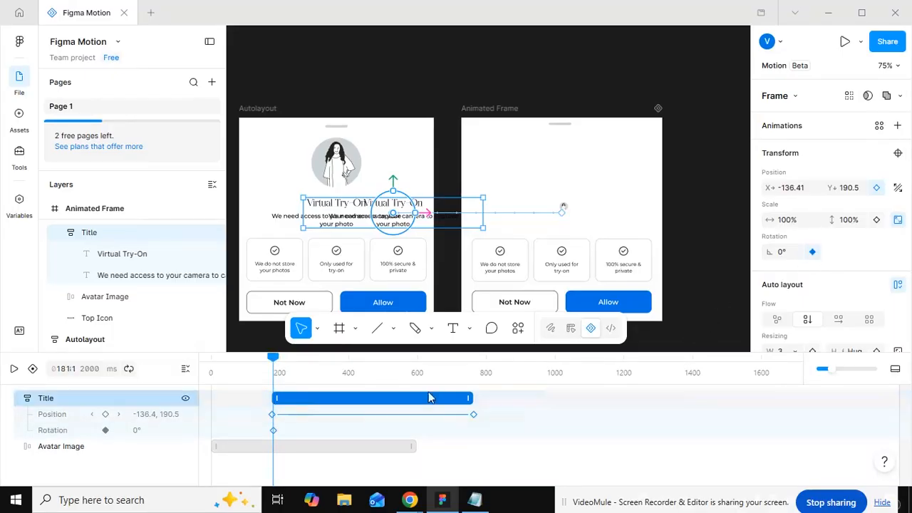
{"action": "left_click_drag", "start_coordinate": [396, 363], "coordinate": [372, 361]}
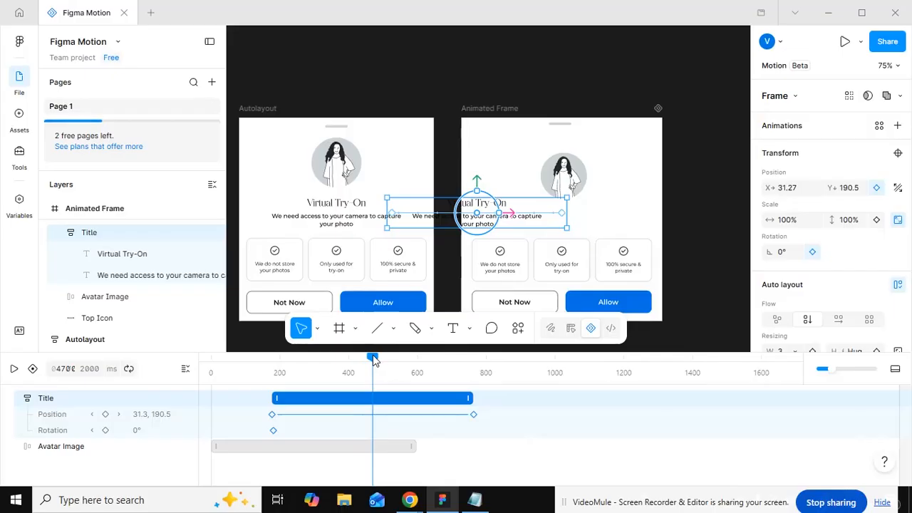
{"action": "left_click", "coordinate": [785, 254]}
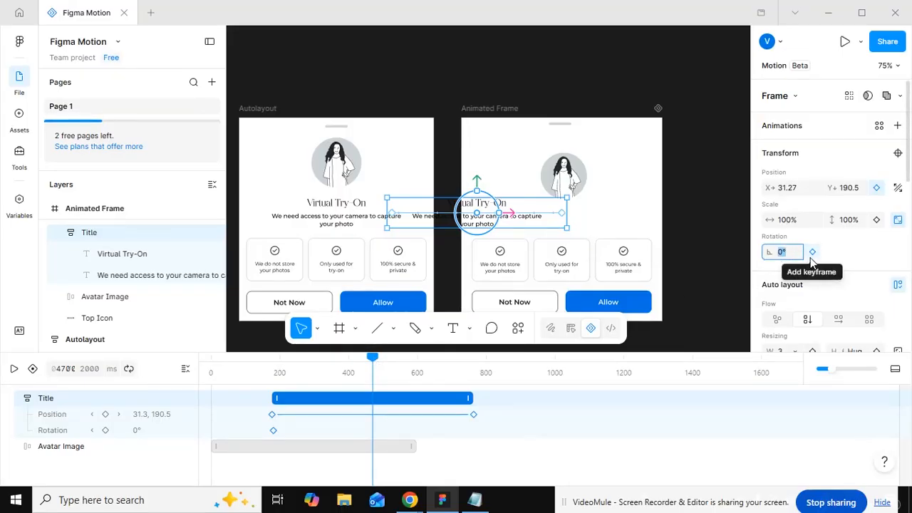
{"action": "type", "text": "40"}
{"action": "key", "text": "Return"}
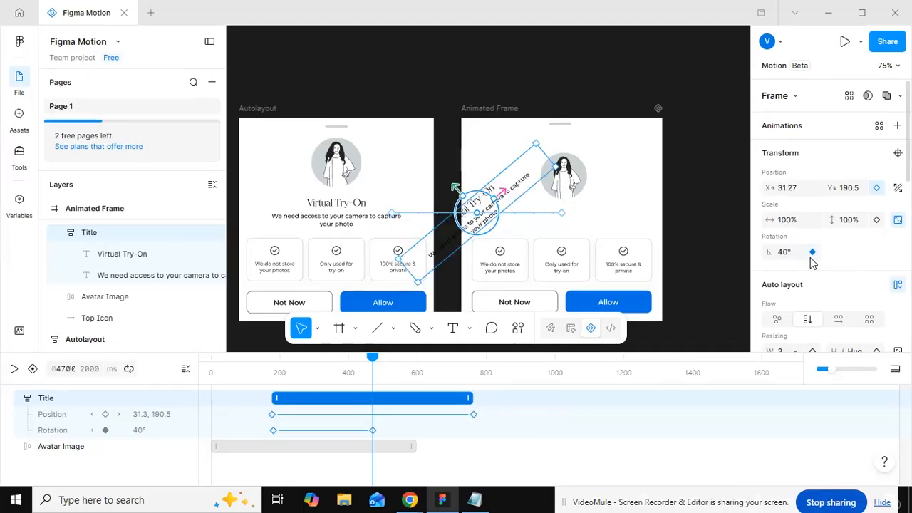
Add a third Title Rotation keyframe of 0° at about 763 ms, where its position animation ends.
{"action": "left_click", "coordinate": [473, 365]}
{"action": "left_click", "coordinate": [796, 252]}
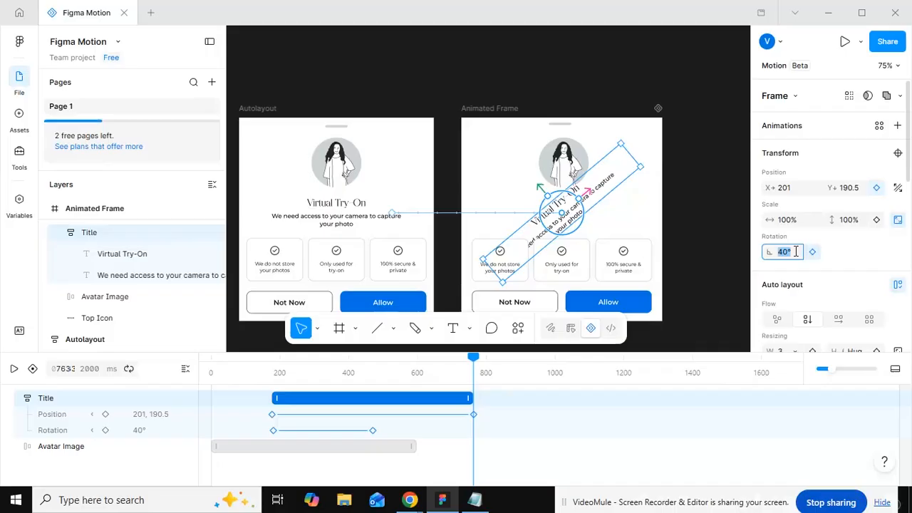
{"action": "type", "text": "0"}
{"action": "key", "text": "Return"}
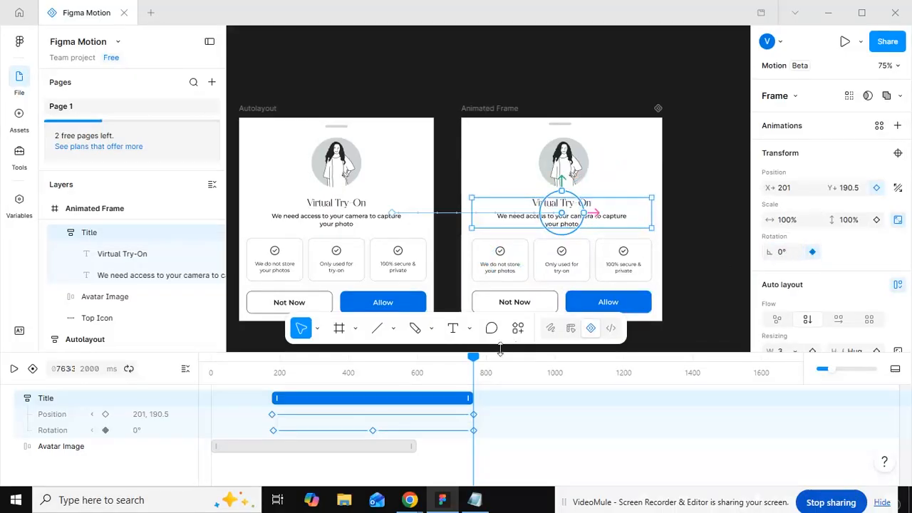
Scrub through the Title's slide and rotation, then play the whole animation from 0 ms.
{"action": "left_click_drag", "start_coordinate": [410, 366], "coordinate": [273, 369]}
{"action": "key", "text": "space"}
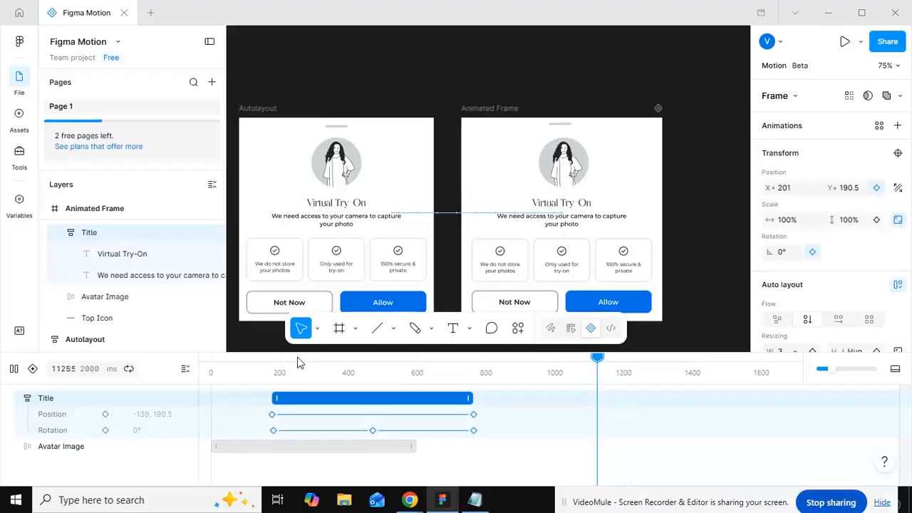
{"action": "left_click", "coordinate": [209, 361]}
{"action": "key", "text": "space"}
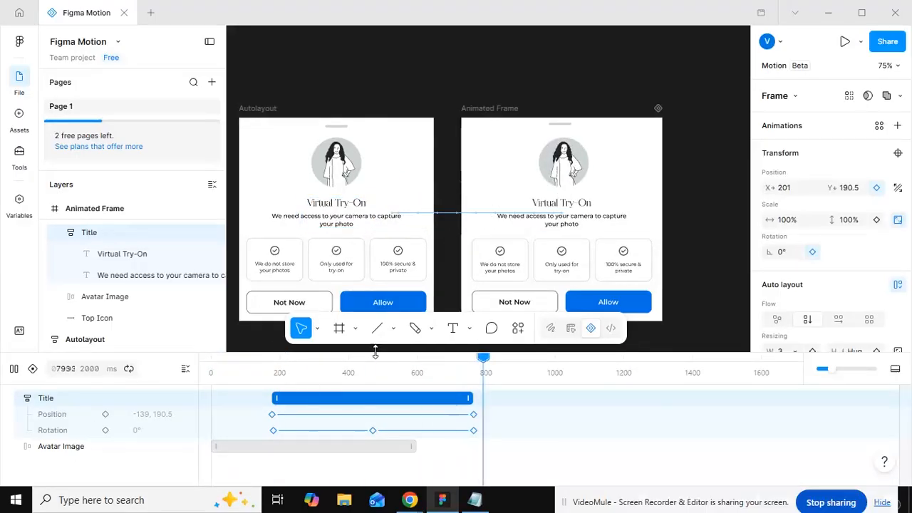
Stack the Animated Frame's First, Second and Third Cards by aligning their horizontal centers in Design mode, then return to Motion mode.
{"action": "left_click", "coordinate": [521, 259]}
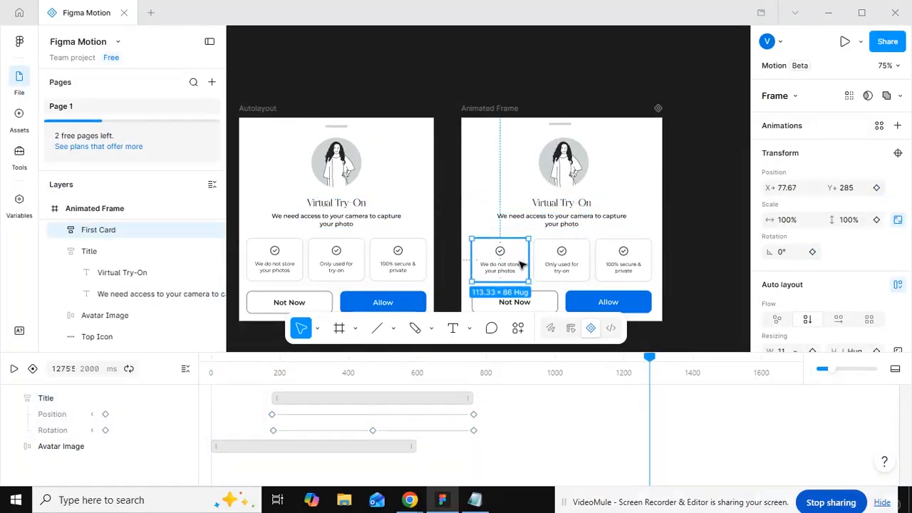
{"action": "scroll", "coordinate": [114, 300], "scroll_direction": "up", "scroll_amount": 2}
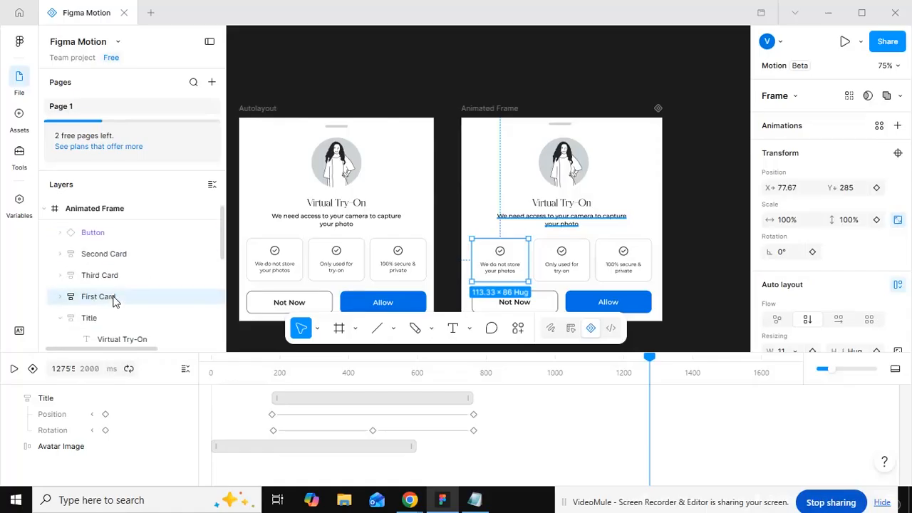
{"action": "left_click", "coordinate": [107, 254], "text": "shift"}
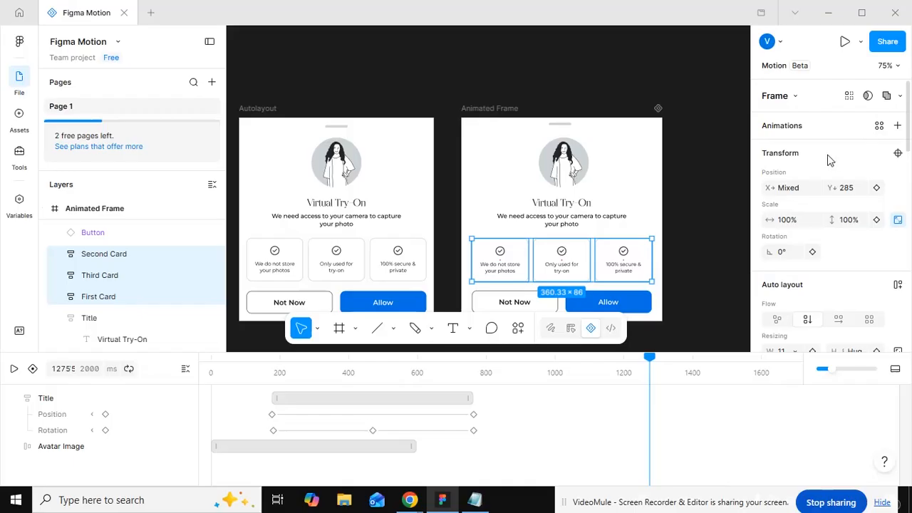
{"action": "left_click", "coordinate": [572, 328]}
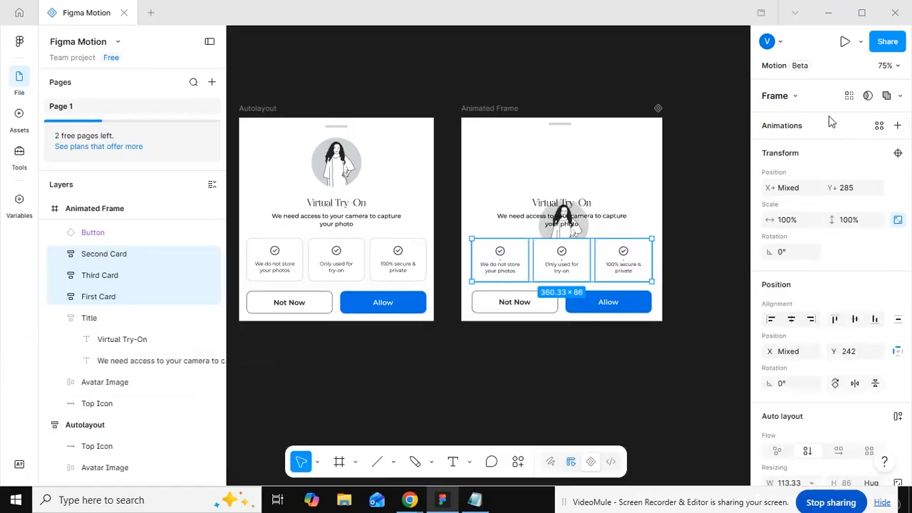
{"action": "left_click", "coordinate": [793, 160]}
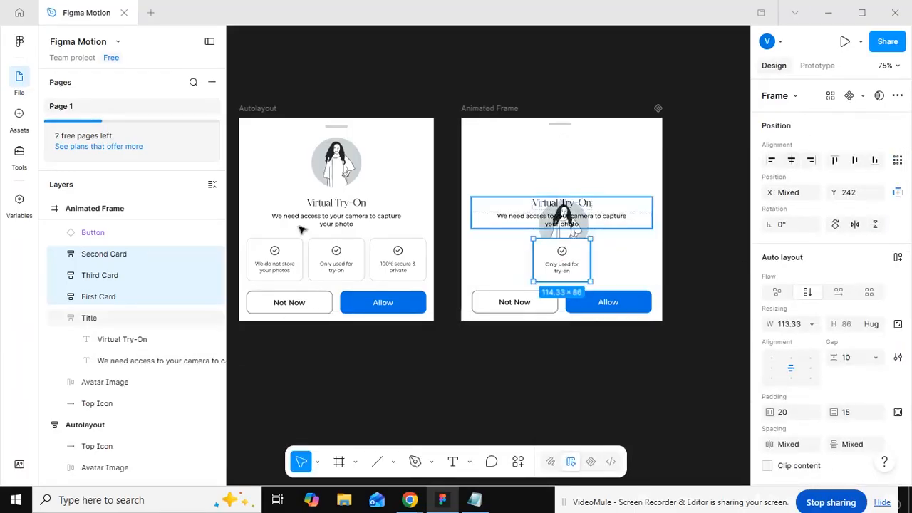
{"action": "left_click", "coordinate": [591, 467]}
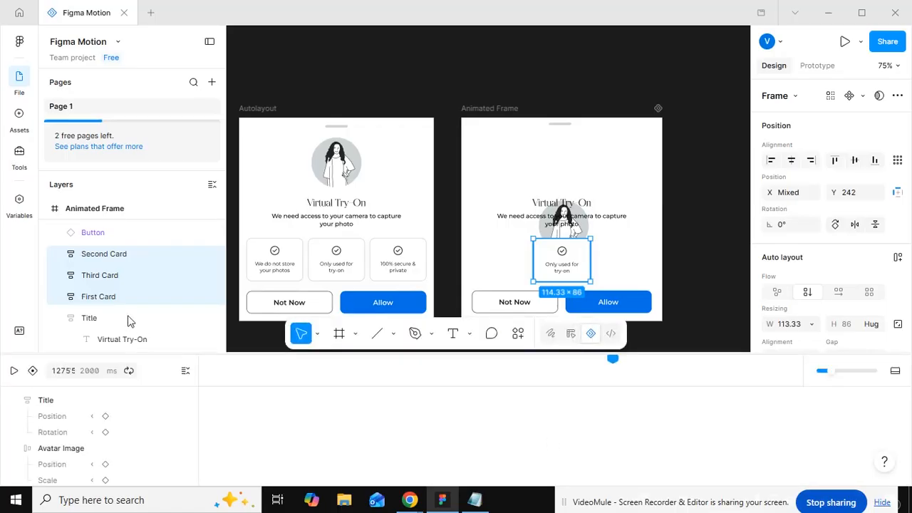
Add Position keyframes to the First Card at about 406 ms and at 1000 ms, setting X to 77 at the second one.
{"action": "left_click", "coordinate": [100, 298]}
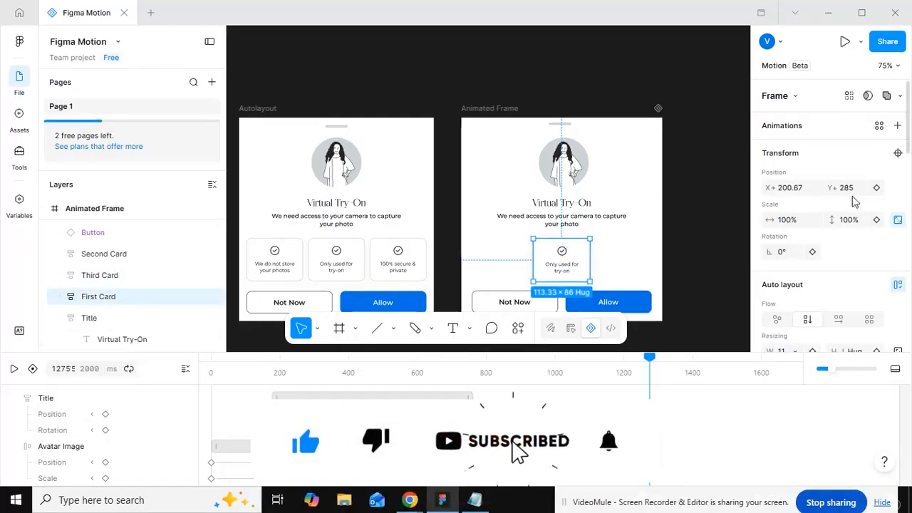
{"action": "left_click", "coordinate": [304, 373]}
{"action": "left_click_drag", "start_coordinate": [285, 378], "coordinate": [350, 373]}
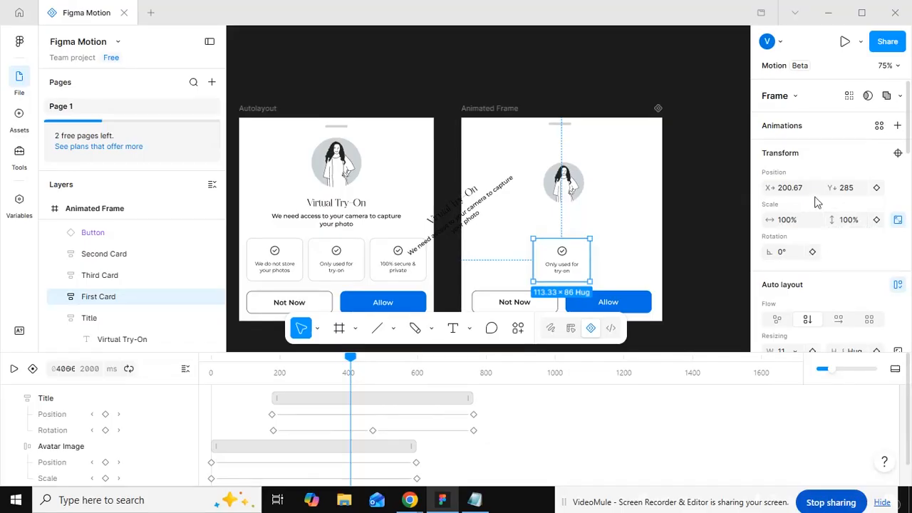
{"action": "left_click", "coordinate": [878, 188]}
{"action": "left_click_drag", "start_coordinate": [359, 360], "coordinate": [557, 364]}
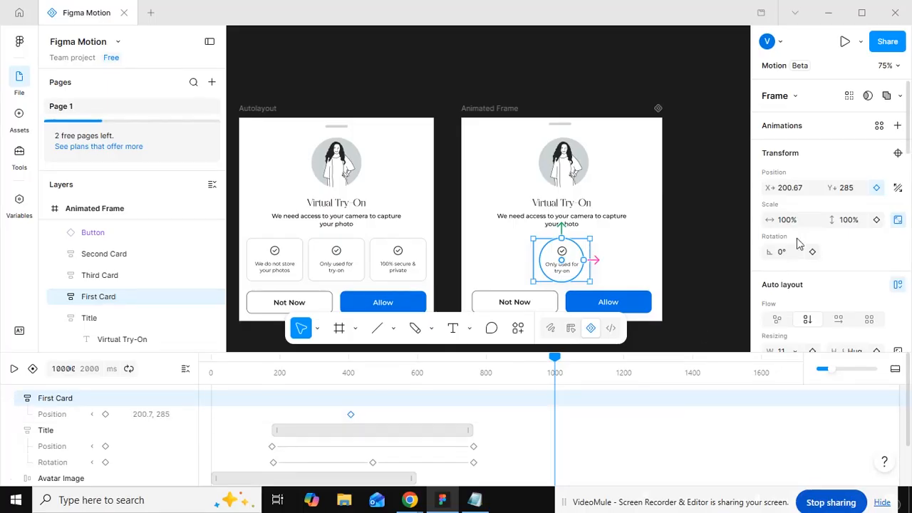
{"action": "left_click_drag", "start_coordinate": [768, 188], "coordinate": [605, 204]}
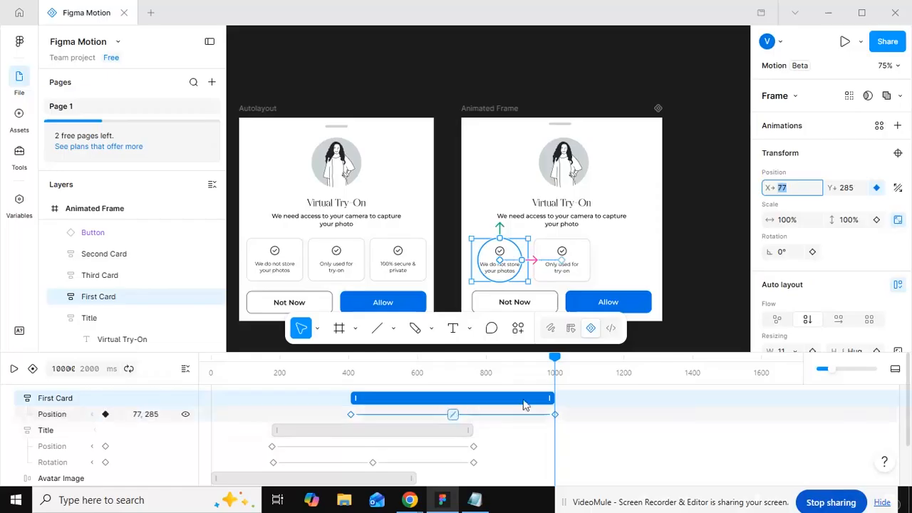
Play the First Card's slide from 0 ms and scrub the playhead to about 788 ms.
{"action": "left_click_drag", "start_coordinate": [480, 364], "coordinate": [174, 383]}
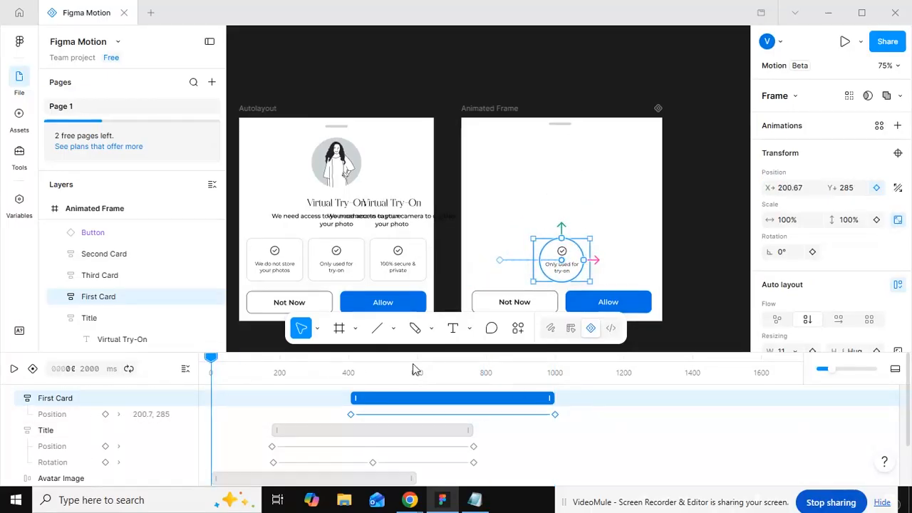
{"action": "key", "text": "space"}
{"action": "left_click_drag", "start_coordinate": [415, 361], "coordinate": [484, 364]}
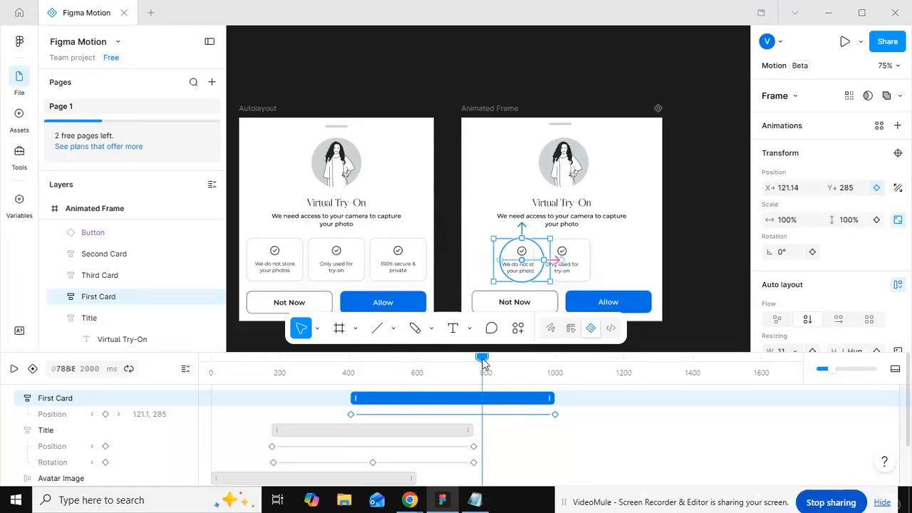
Add Position keyframes to the Third Card at about 788 ms and about 1198 ms.
{"action": "left_click", "coordinate": [122, 257]}
{"action": "left_click", "coordinate": [102, 277]}
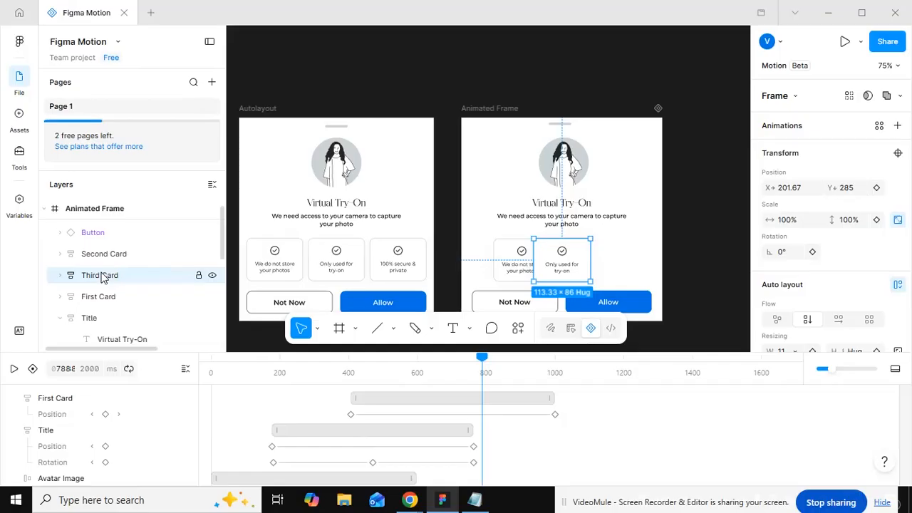
{"action": "left_click", "coordinate": [877, 188]}
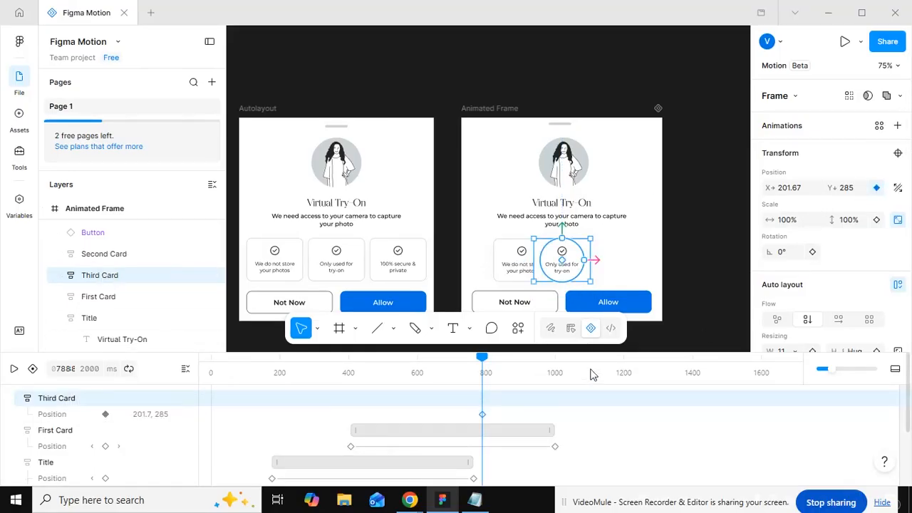
{"action": "left_click", "coordinate": [623, 365]}
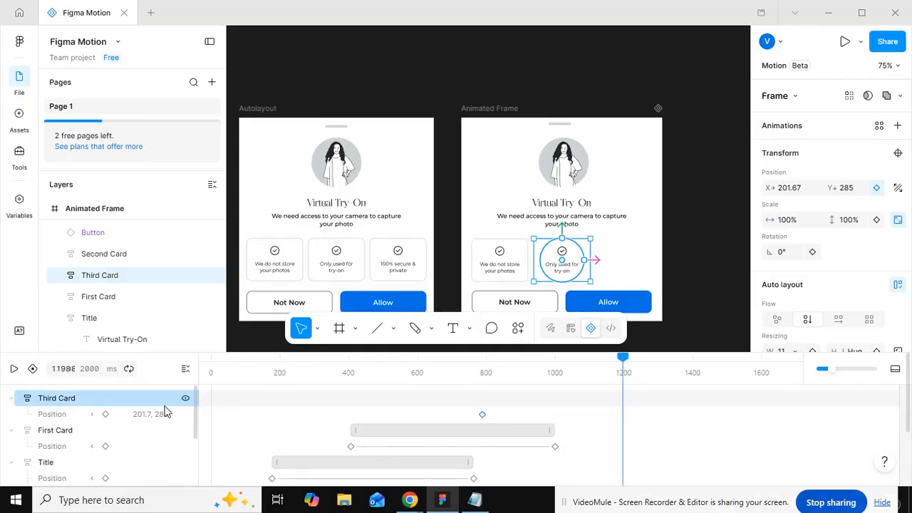
{"action": "left_click", "coordinate": [878, 188]}
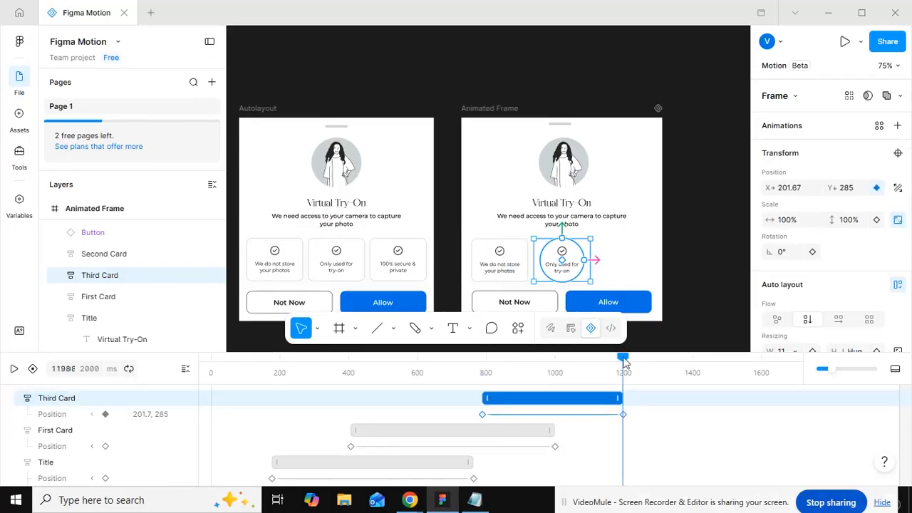
At the Third Card's end keyframe, increase its X position so it sits in the rightmost slot of the card row.
{"action": "mouse_move", "coordinate": [622, 359]}
{"action": "left_mouse_down"}
{"action": "mouse_move", "coordinate": [484, 367]}
{"action": "mouse_move", "coordinate": [625, 365]}
{"action": "left_mouse_up"}
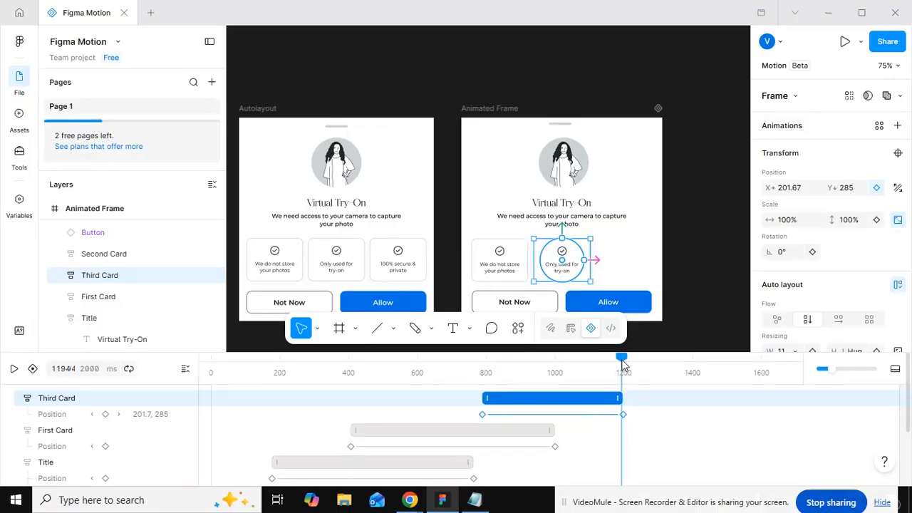
{"action": "left_click_drag", "start_coordinate": [770, 188], "coordinate": [904, 188]}
{"action": "left_click_drag", "start_coordinate": [597, 256], "coordinate": [607, 258]}
Play the animation from 0 ms to check the cards spreading apart, then stop it at the start.
{"action": "left_click_drag", "start_coordinate": [285, 366], "coordinate": [196, 363]}
{"action": "key", "text": "space"}
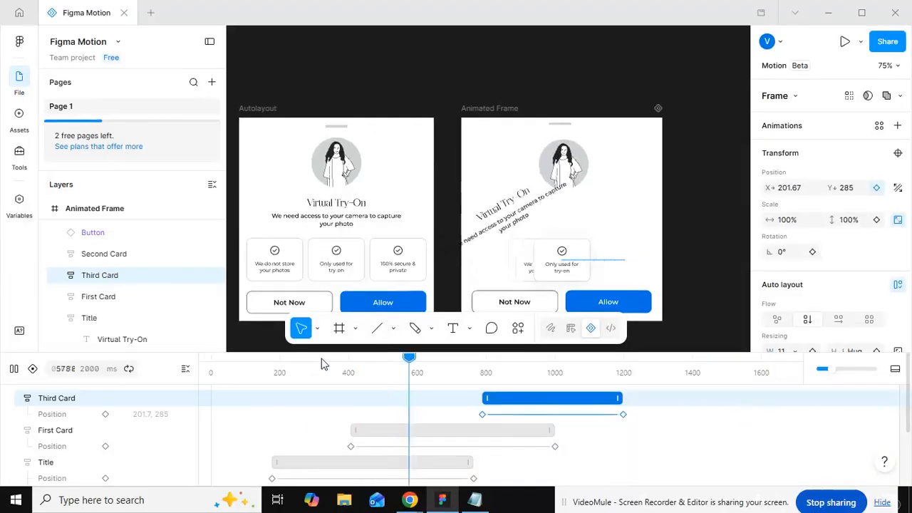
{"action": "key", "text": "space"}
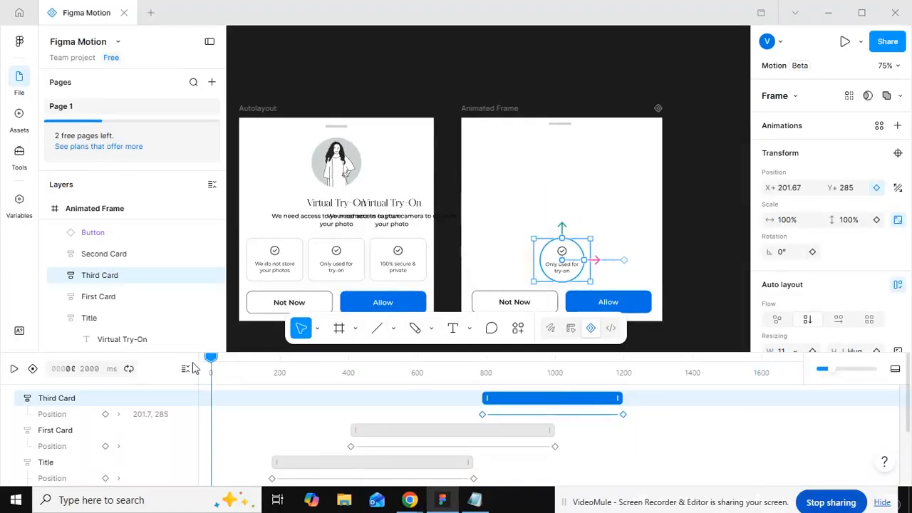
Add Position keyframes to the Allow button in the Animated Frame at about 1181 ms and about 1598 ms.
{"action": "scroll", "coordinate": [691, 251], "scroll_direction": "down", "scroll_amount": 1}
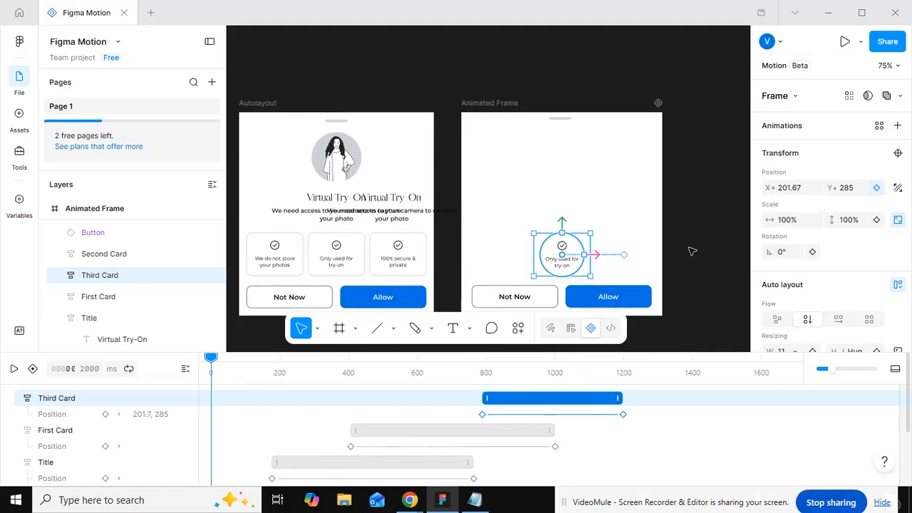
{"action": "left_click", "coordinate": [709, 250]}
{"action": "scroll", "coordinate": [709, 250], "scroll_direction": "down", "scroll_amount": 1}
{"action": "left_click", "coordinate": [544, 305]}
{"action": "left_click", "coordinate": [581, 300]}
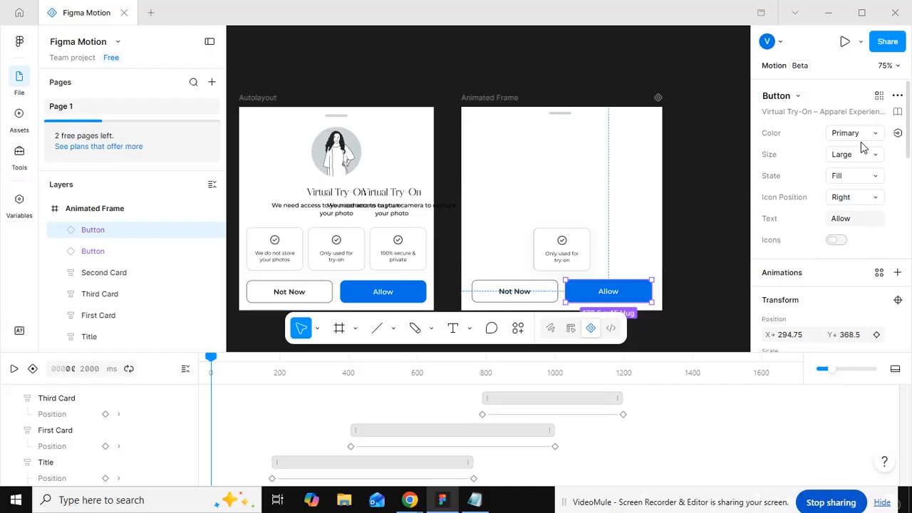
{"action": "scroll", "coordinate": [859, 241], "scroll_direction": "down", "scroll_amount": 2}
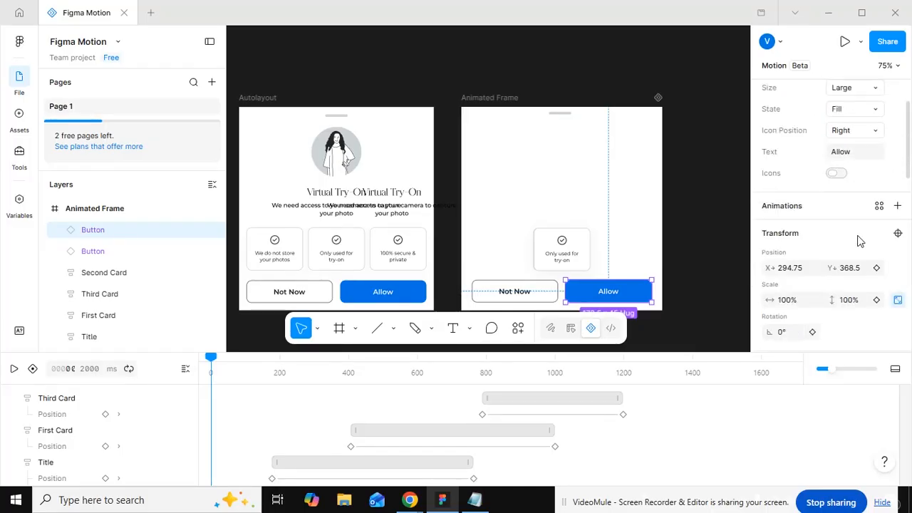
{"action": "scroll", "coordinate": [858, 240], "scroll_direction": "down", "scroll_amount": 2}
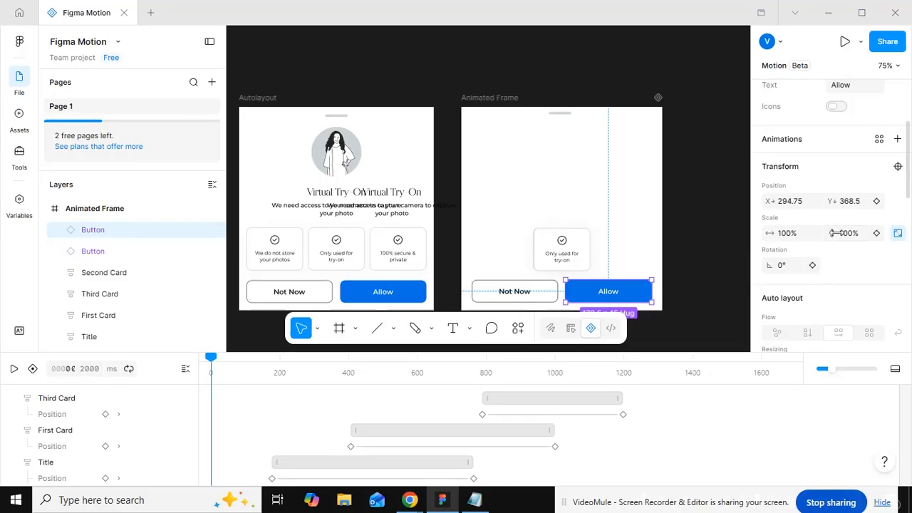
{"action": "left_click_drag", "start_coordinate": [543, 373], "coordinate": [619, 372]}
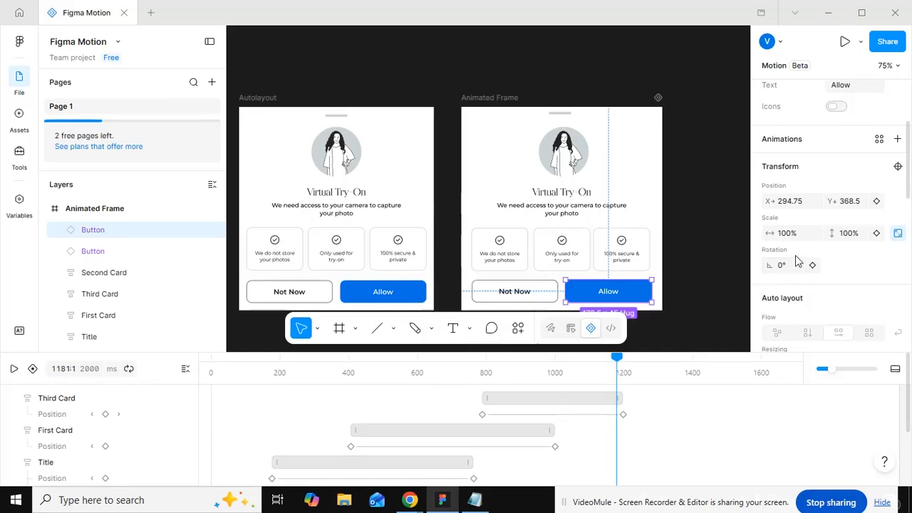
{"action": "left_click", "coordinate": [877, 203]}
{"action": "left_click", "coordinate": [761, 372]}
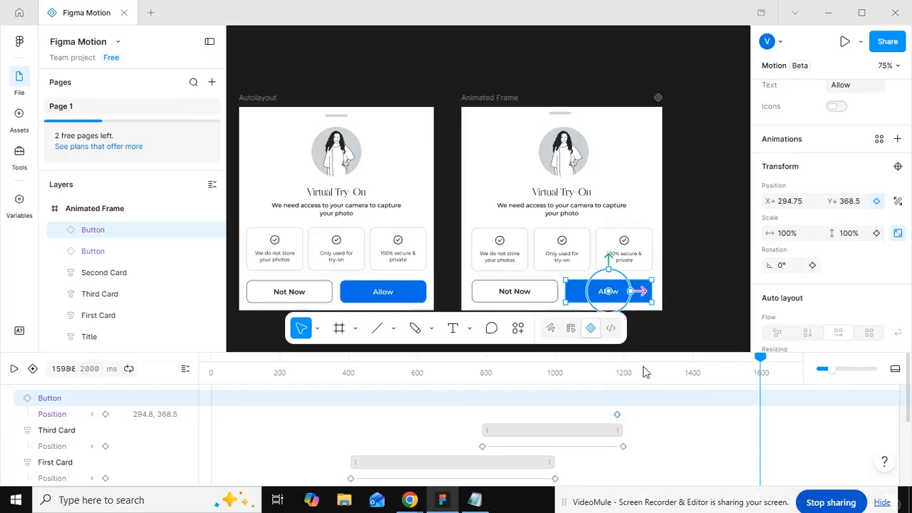
{"action": "left_click", "coordinate": [878, 202]}
Set the Allow button's Y position to 449 at its start keyframe and turn on Clip content for the Animated Frame.
{"action": "left_click", "coordinate": [617, 361]}
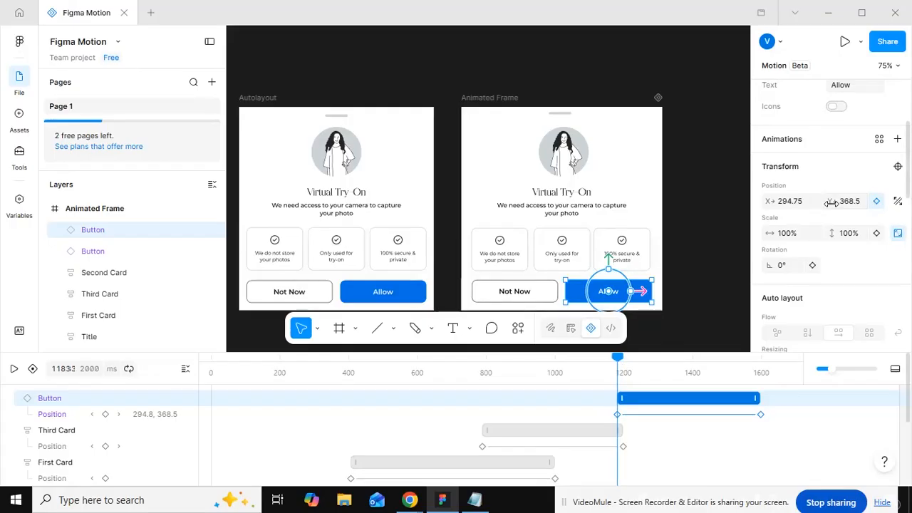
{"action": "left_click_drag", "start_coordinate": [832, 203], "coordinate": [899, 214]}
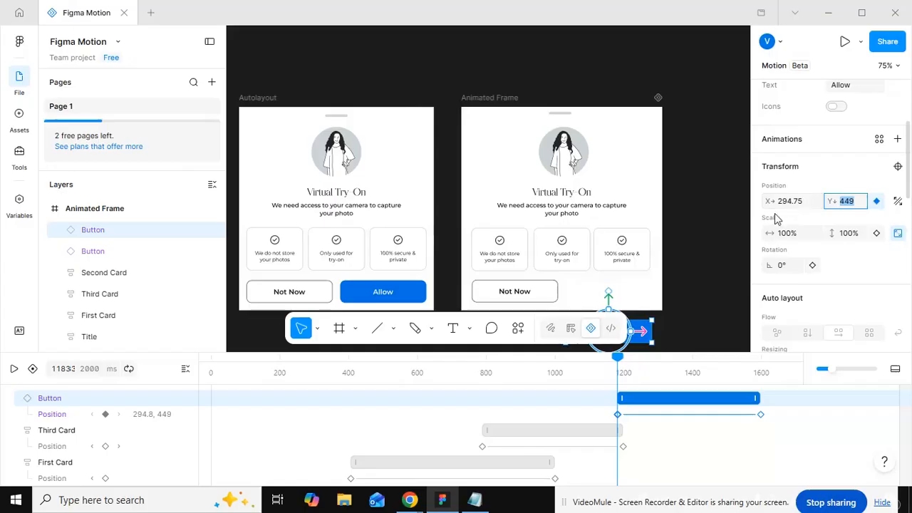
{"action": "left_click", "coordinate": [519, 117]}
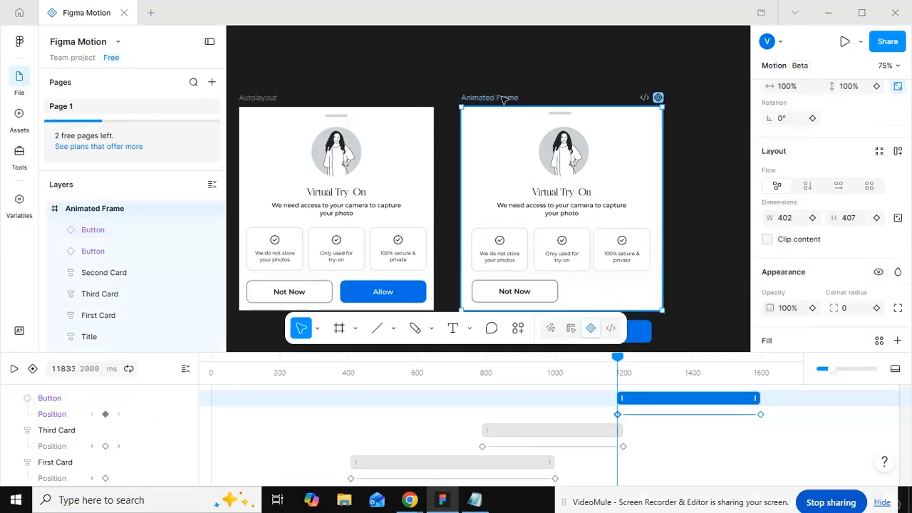
{"action": "left_click", "coordinate": [795, 242]}
{"action": "scroll", "coordinate": [556, 271], "scroll_direction": "down", "scroll_amount": 1}
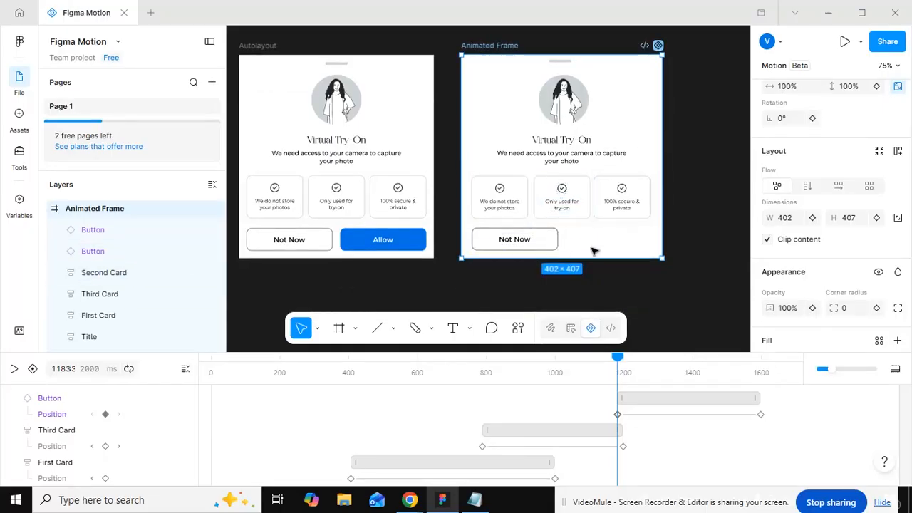
Scrub and play the Allow button's slide-in, then return the playhead to its start keyframe at about 1183 ms.
{"action": "left_click_drag", "start_coordinate": [760, 363], "coordinate": [762, 357]}
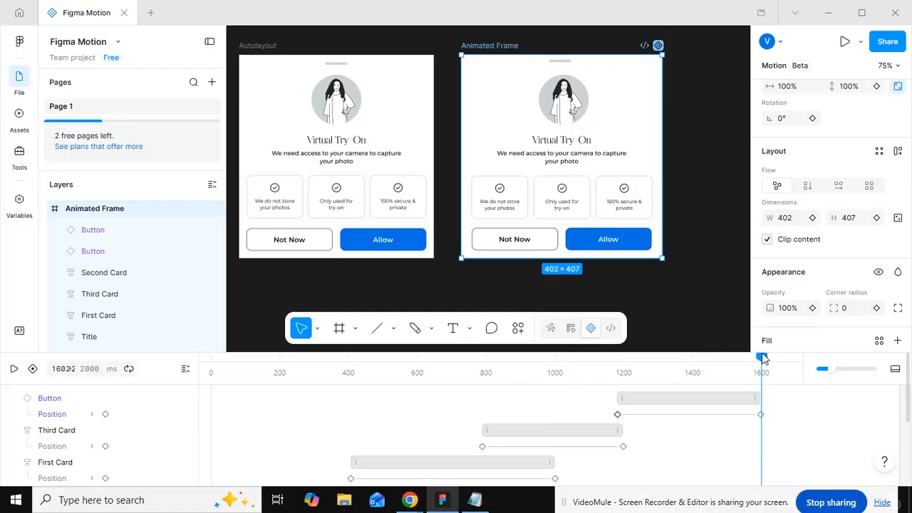
{"action": "scroll", "coordinate": [840, 238], "scroll_direction": "up", "scroll_amount": 3}
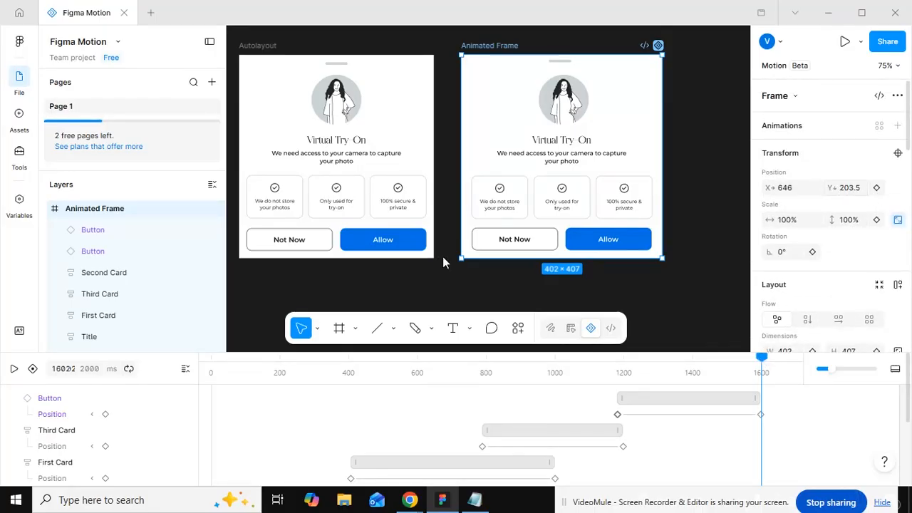
{"action": "left_click", "coordinate": [845, 188]}
{"action": "left_click_drag", "start_coordinate": [761, 363], "coordinate": [622, 365]}
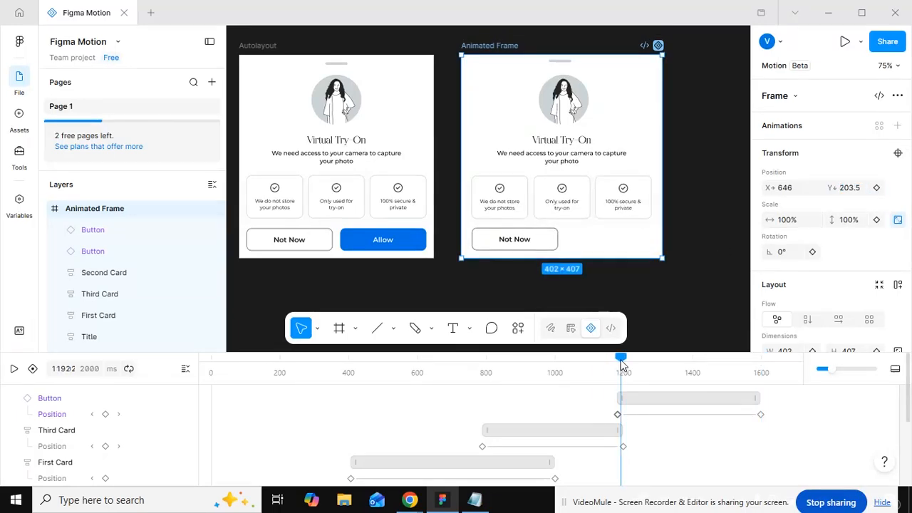
{"action": "key", "text": "space"}
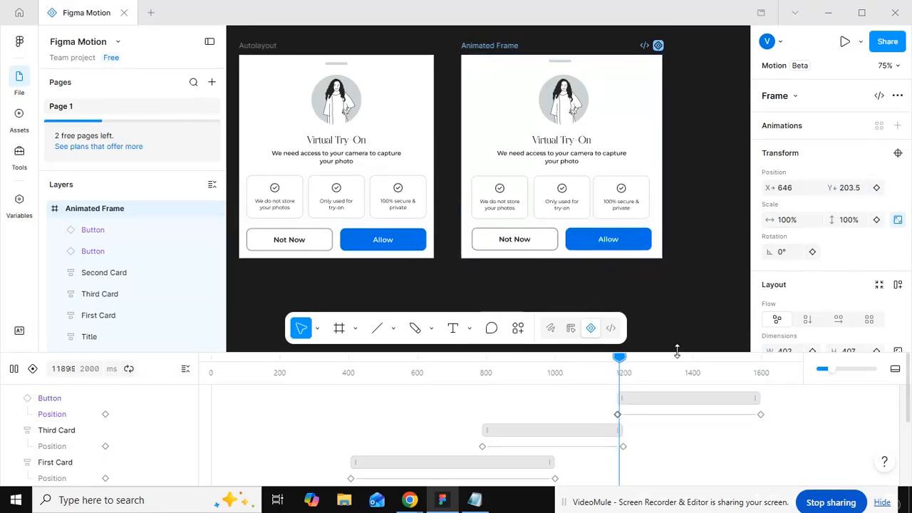
{"action": "left_click", "coordinate": [627, 367]}
{"action": "left_click_drag", "start_coordinate": [623, 369], "coordinate": [620, 358]}
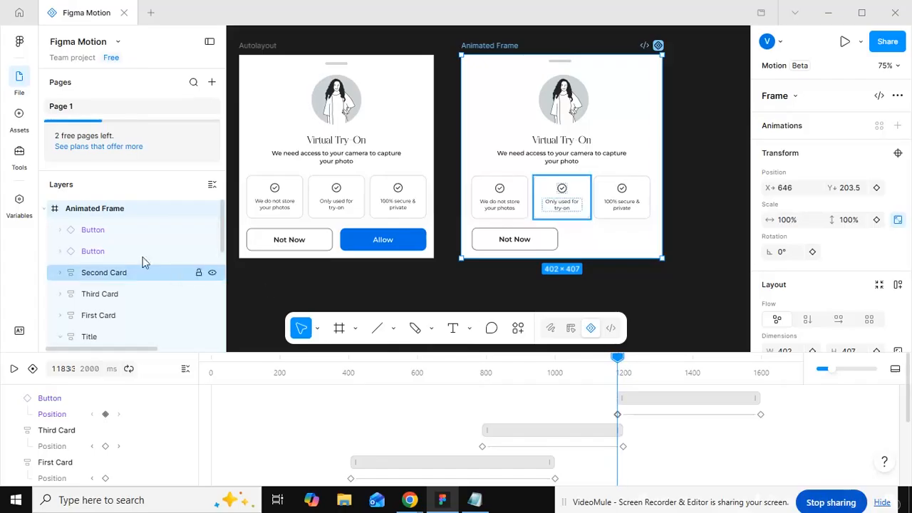
Add Position keyframes to the Not Now button at about 1183 ms and about 1600 ms.
{"action": "left_click", "coordinate": [76, 251]}
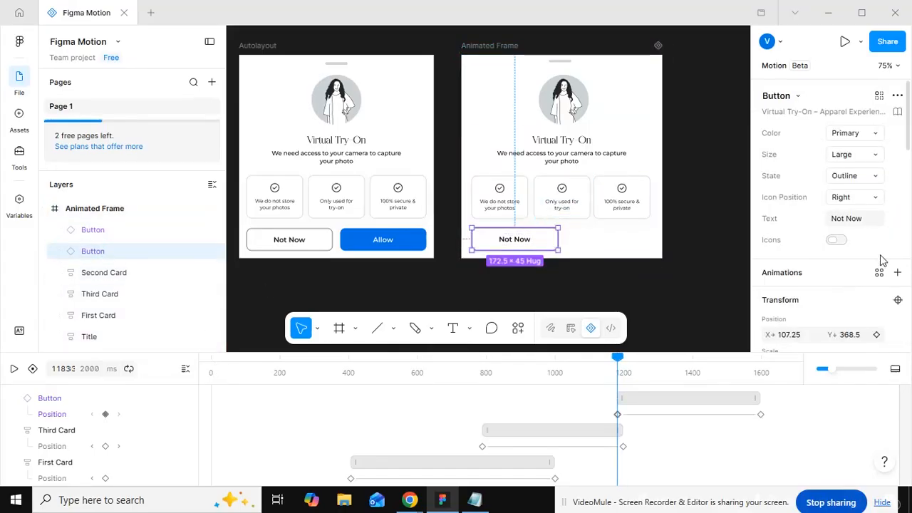
{"action": "scroll", "coordinate": [876, 286], "scroll_direction": "down", "scroll_amount": 2}
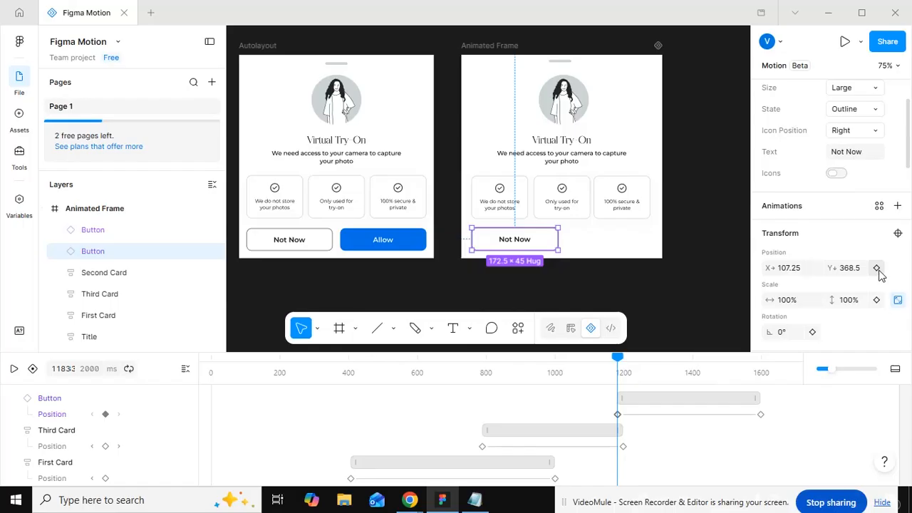
{"action": "left_click", "coordinate": [877, 268]}
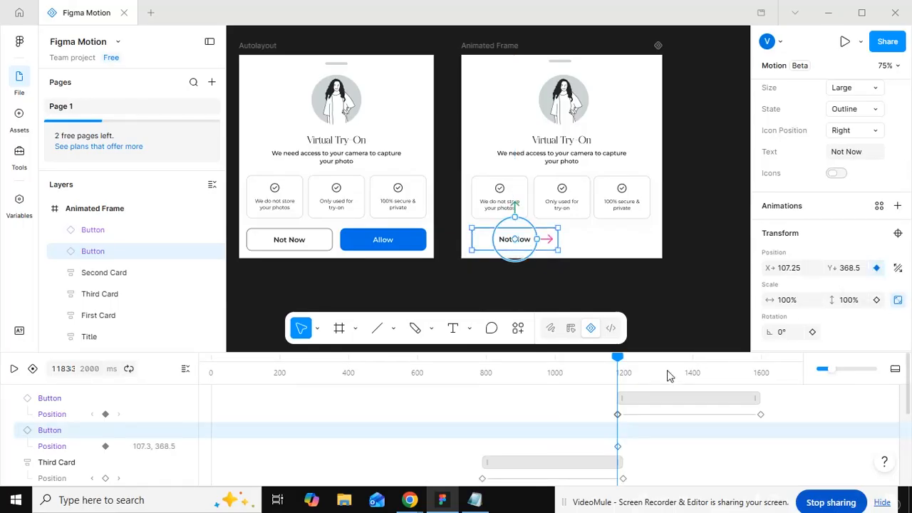
{"action": "left_click_drag", "start_coordinate": [695, 372], "coordinate": [762, 370]}
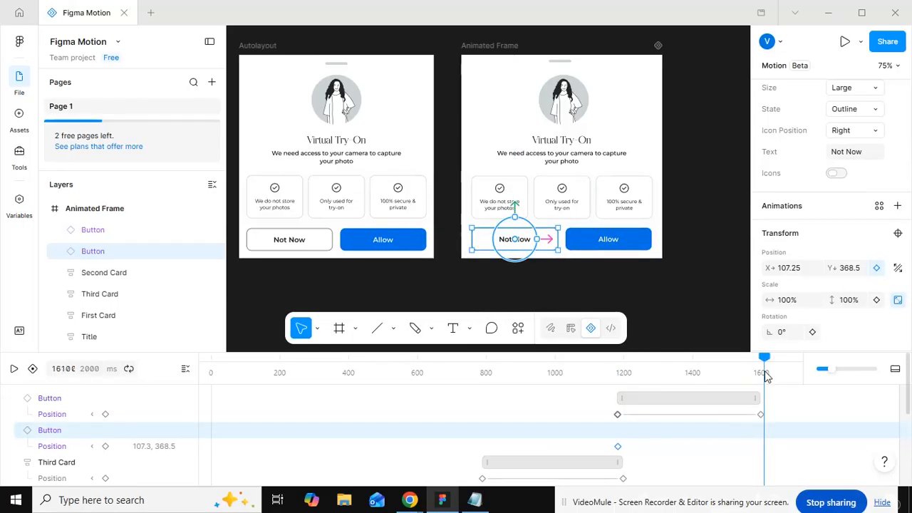
{"action": "left_click", "coordinate": [877, 268]}
Set the Not Now button's Y position to 445 at its start keyframe and shift its animation bar to start at about 1260 ms.
{"action": "left_click_drag", "start_coordinate": [761, 370], "coordinate": [618, 379]}
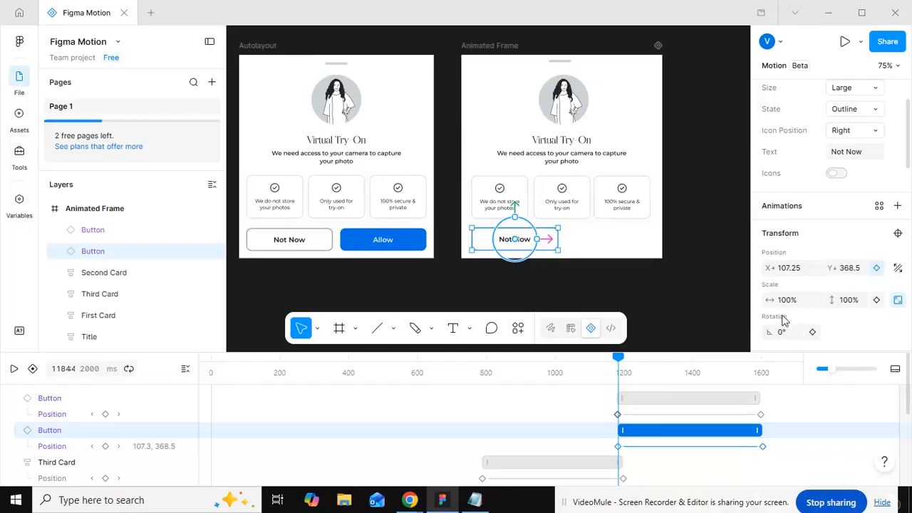
{"action": "left_click_drag", "start_coordinate": [831, 268], "coordinate": [911, 268]}
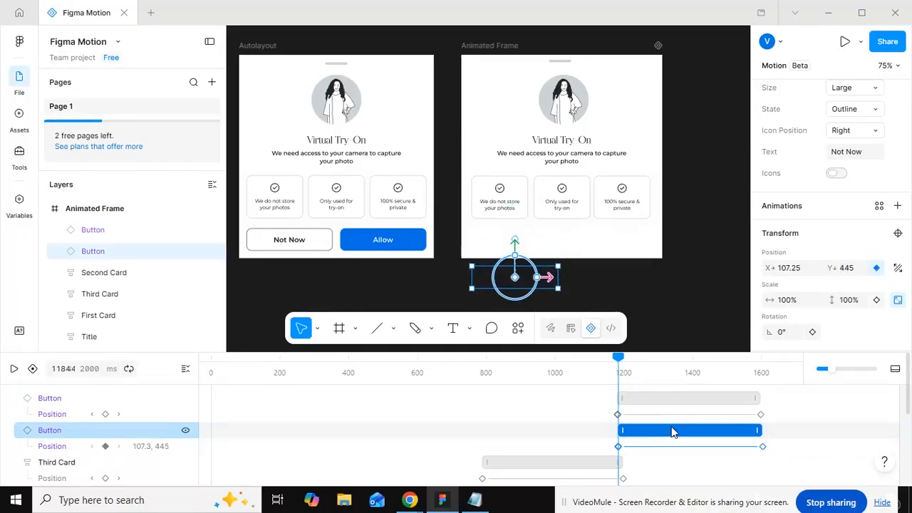
{"action": "left_click_drag", "start_coordinate": [666, 428], "coordinate": [693, 427]}
Play the whole animation from 0 ms twice to check the staggered entrance of both buttons.
{"action": "left_click", "coordinate": [208, 373]}
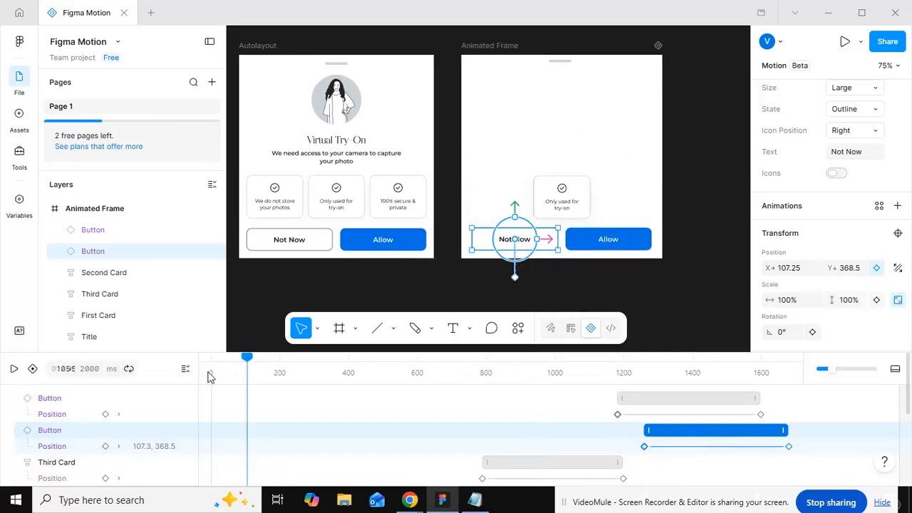
{"action": "key", "text": "space"}
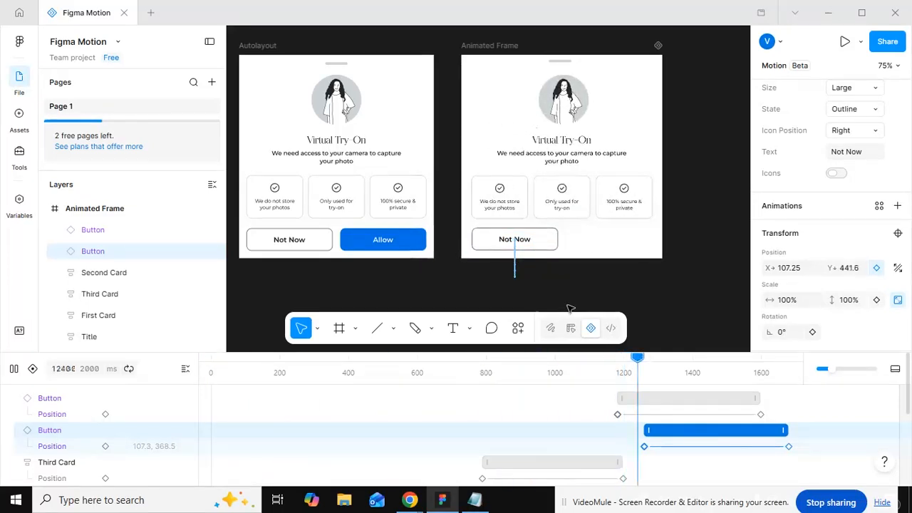
{"action": "left_click", "coordinate": [642, 379]}
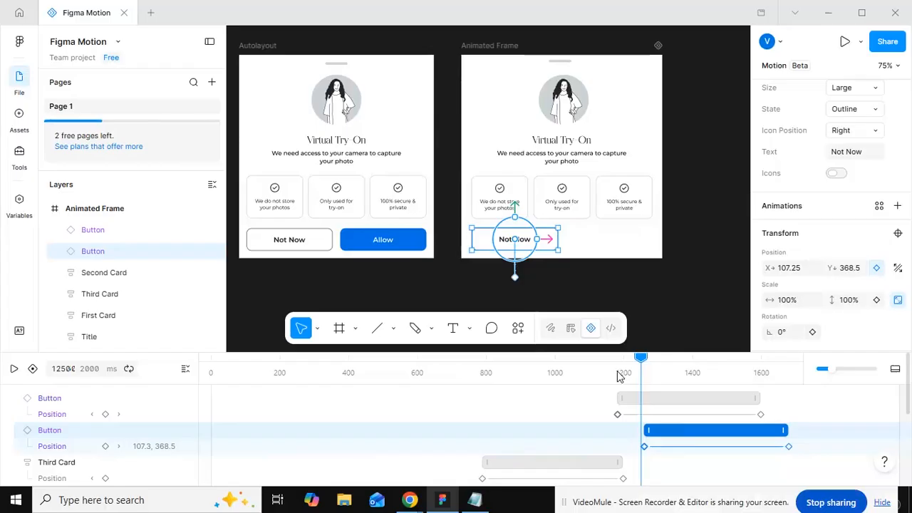
{"action": "left_click_drag", "start_coordinate": [565, 373], "coordinate": [187, 448]}
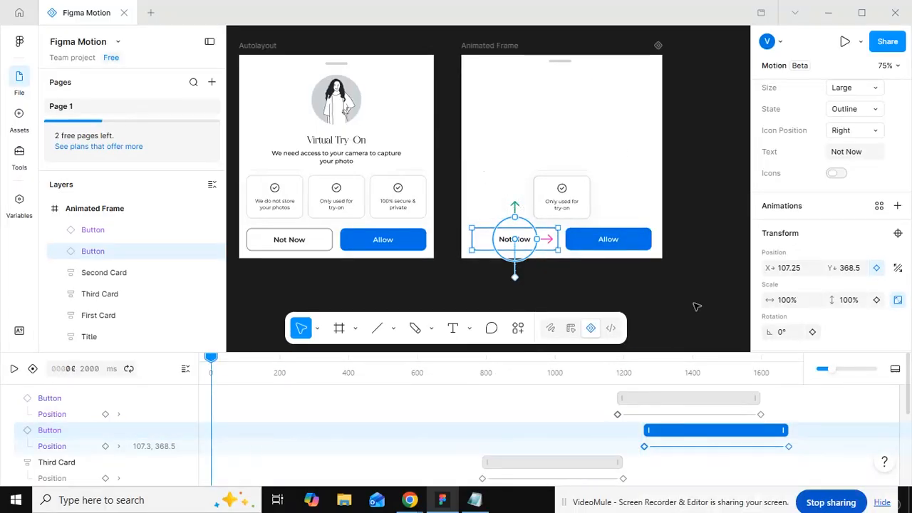
{"action": "scroll", "coordinate": [690, 312], "scroll_direction": "down", "scroll_amount": 1}
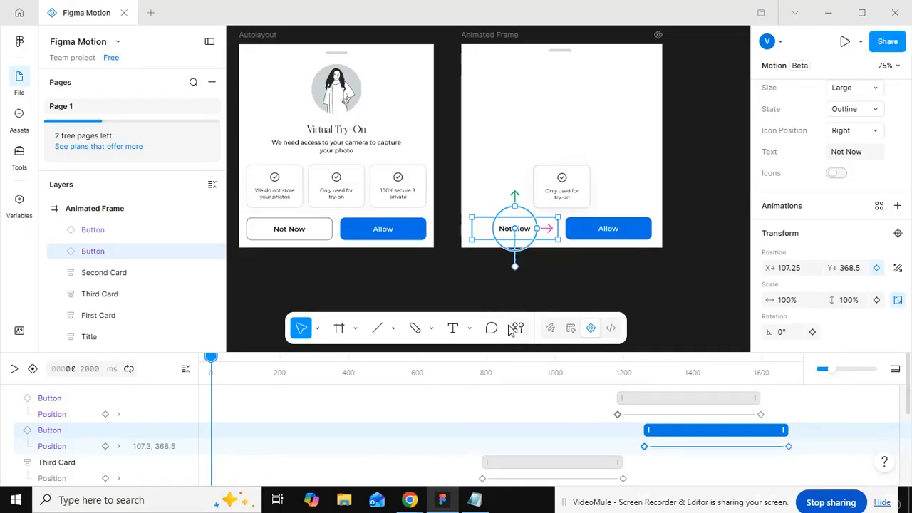
{"action": "key", "text": "space"}
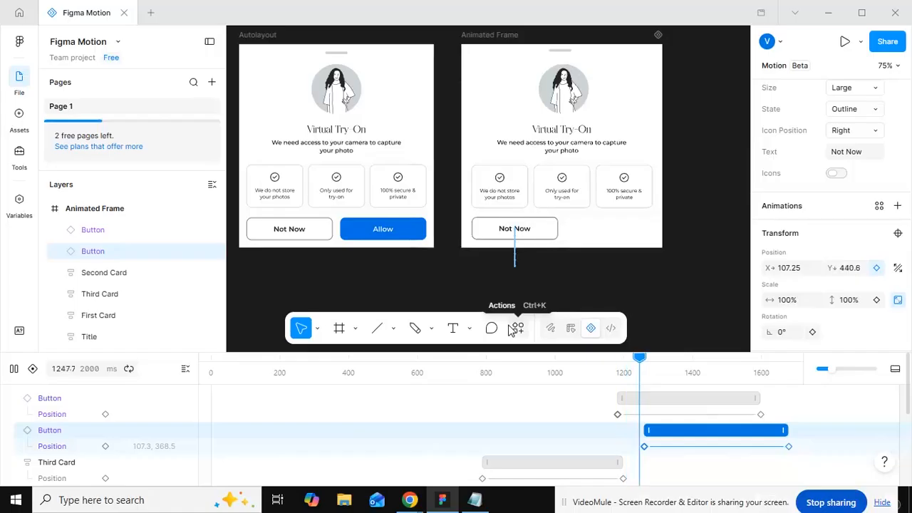
{"action": "key", "text": "space"}
Review the timeline tracks down to the Avatar Image and scrub the playhead to about 1580 ms.
{"action": "scroll", "coordinate": [379, 424], "scroll_direction": "down", "scroll_amount": 5}
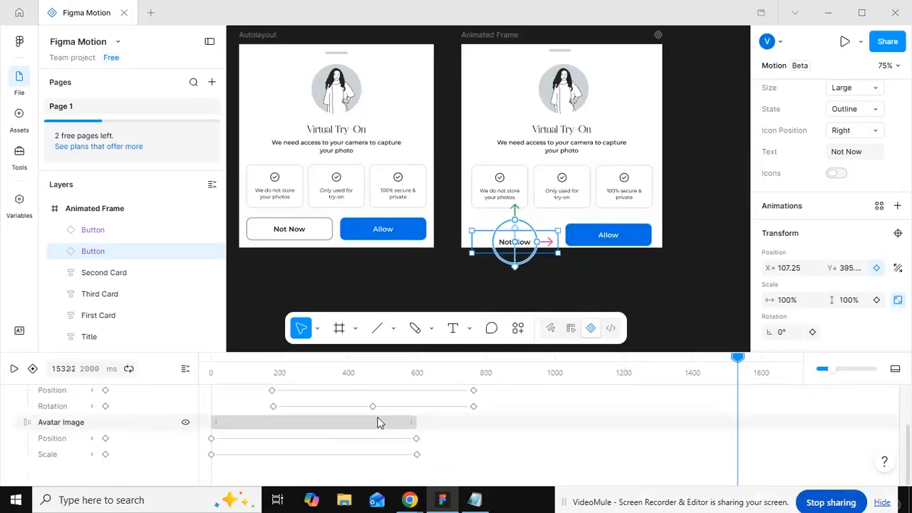
{"action": "scroll", "coordinate": [510, 426], "scroll_direction": "up", "scroll_amount": 5}
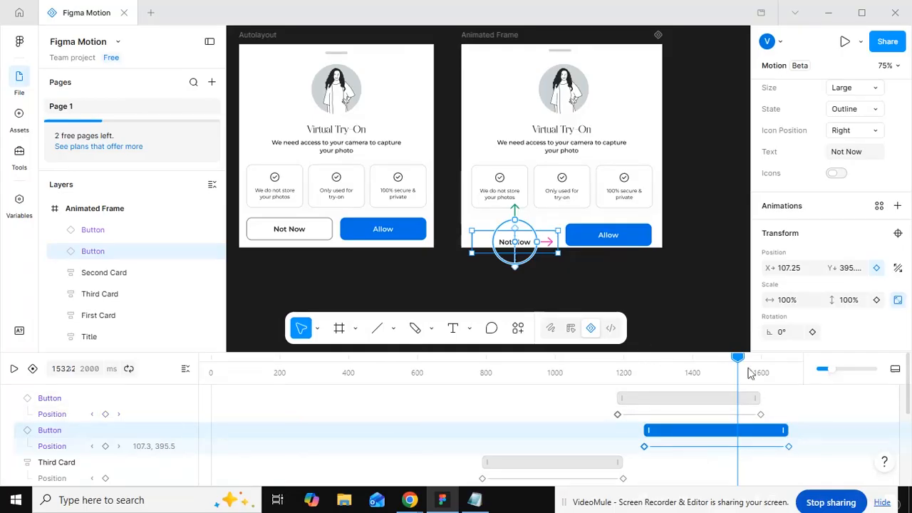
{"action": "mouse_move", "coordinate": [741, 362]}
{"action": "left_mouse_down"}
{"action": "mouse_move", "coordinate": [791, 362]}
{"action": "mouse_move", "coordinate": [612, 364]}
{"action": "mouse_move", "coordinate": [594, 377]}
{"action": "mouse_move", "coordinate": [774, 364]}
{"action": "mouse_move", "coordinate": [756, 362]}
{"action": "left_mouse_up"}
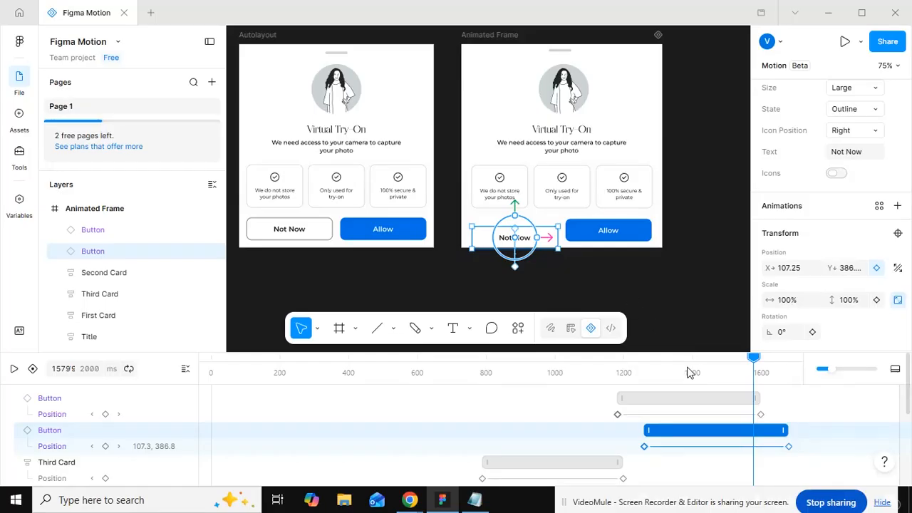
Replay the full animation from 0 ms, stop it and select the Animated Frame.
{"action": "left_click_drag", "start_coordinate": [575, 364], "coordinate": [185, 372]}
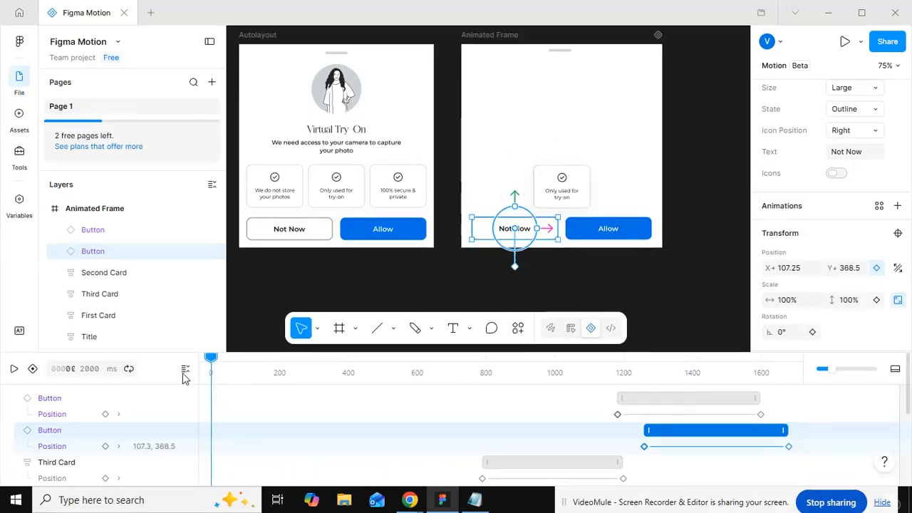
{"action": "key", "text": "space"}
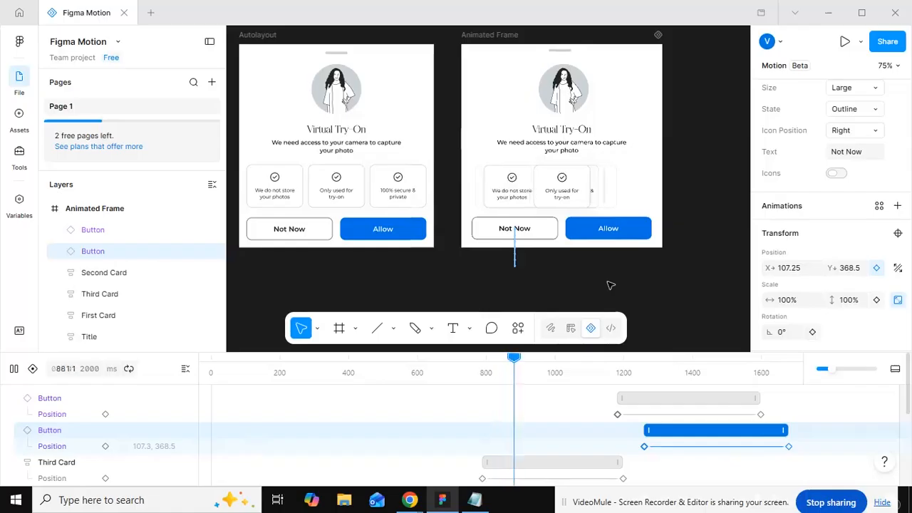
{"action": "key", "text": "space"}
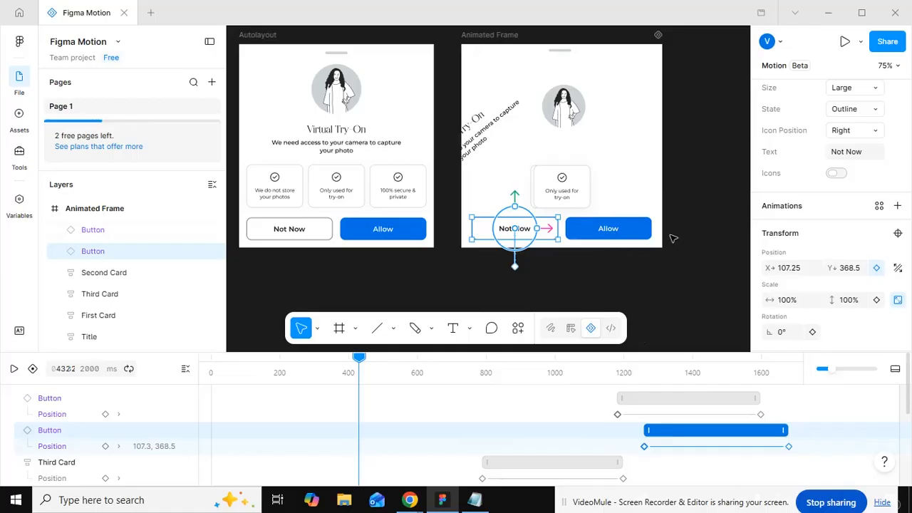
{"action": "scroll", "coordinate": [673, 239], "scroll_direction": "up", "scroll_amount": 1}
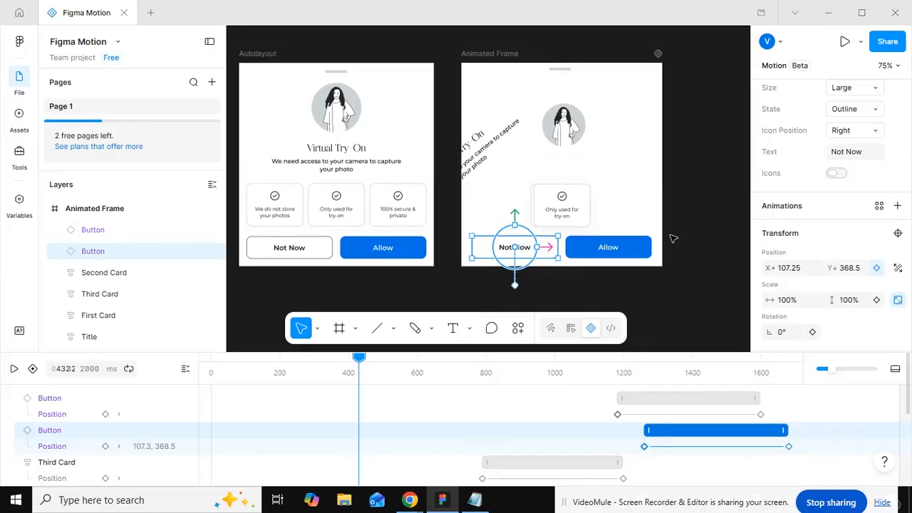
{"action": "left_click", "coordinate": [498, 57]}
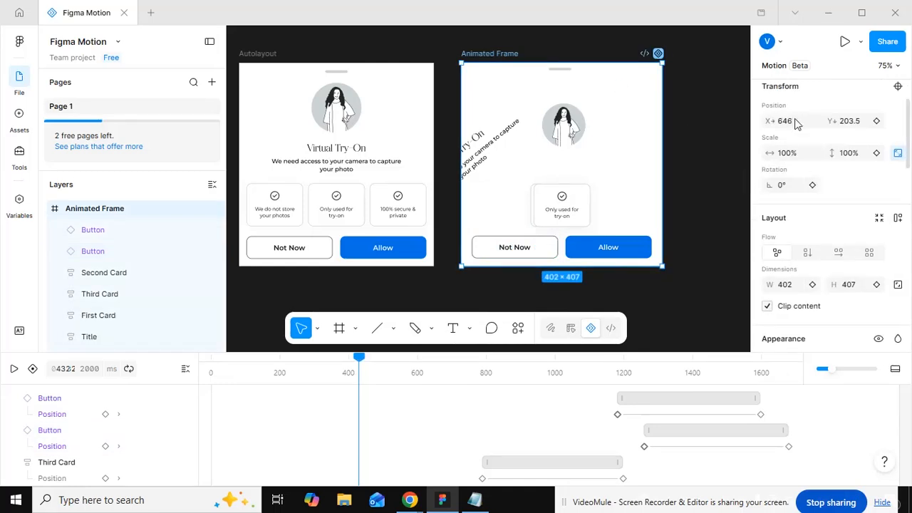
Play the Animated Frame in the prototype preview and return to the design file.
{"action": "left_click", "coordinate": [844, 43]}
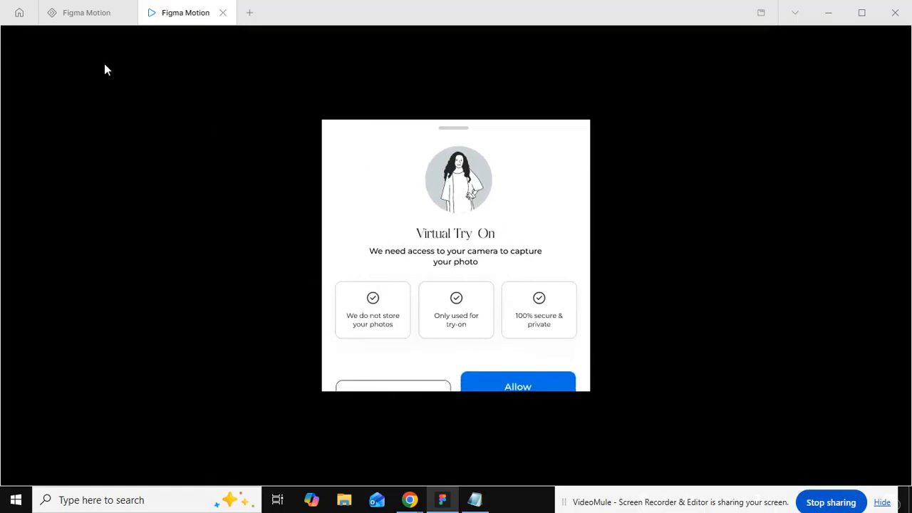
{"action": "left_click", "coordinate": [86, 12]}
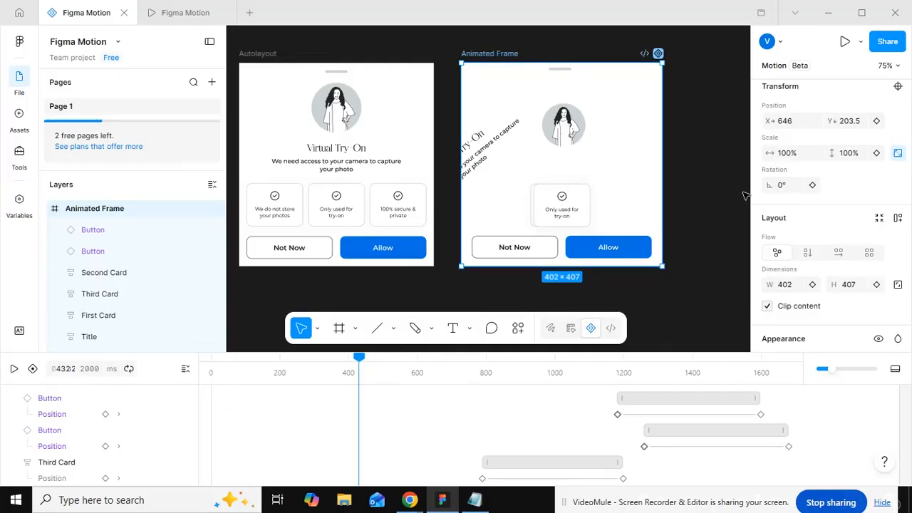
Try adding a 1x PNG static export to the Animated Frame, remove it and return to the animated export settings.
{"action": "scroll", "coordinate": [859, 260], "scroll_direction": "down", "scroll_amount": 8}
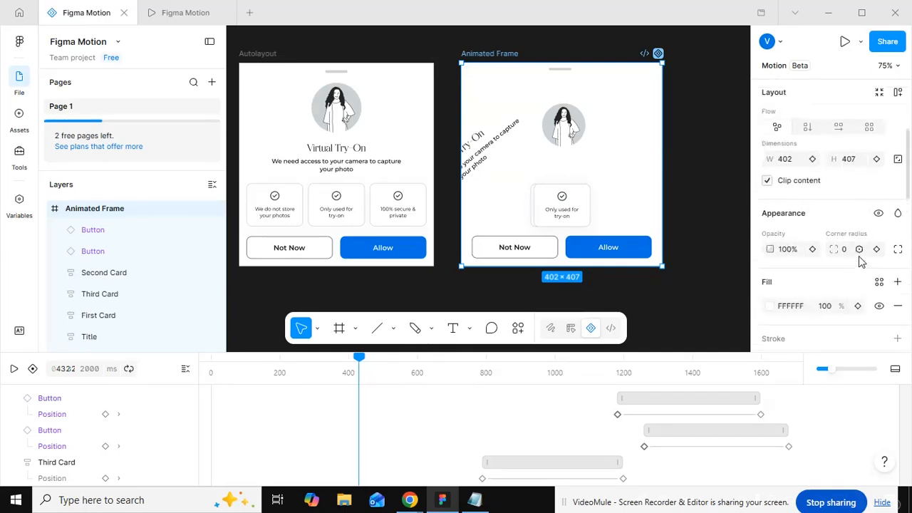
{"action": "scroll", "coordinate": [859, 260], "scroll_direction": "down", "scroll_amount": 3}
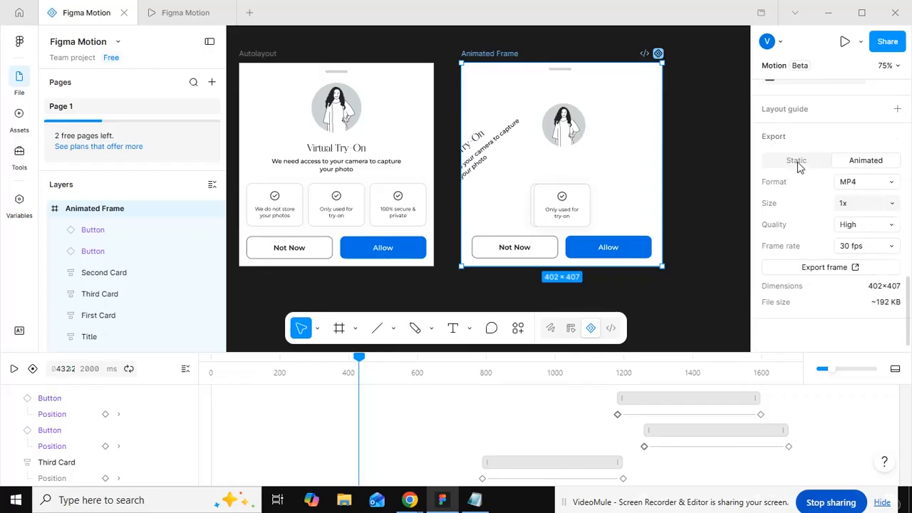
{"action": "left_click", "coordinate": [799, 163]}
{"action": "left_click", "coordinate": [899, 137]}
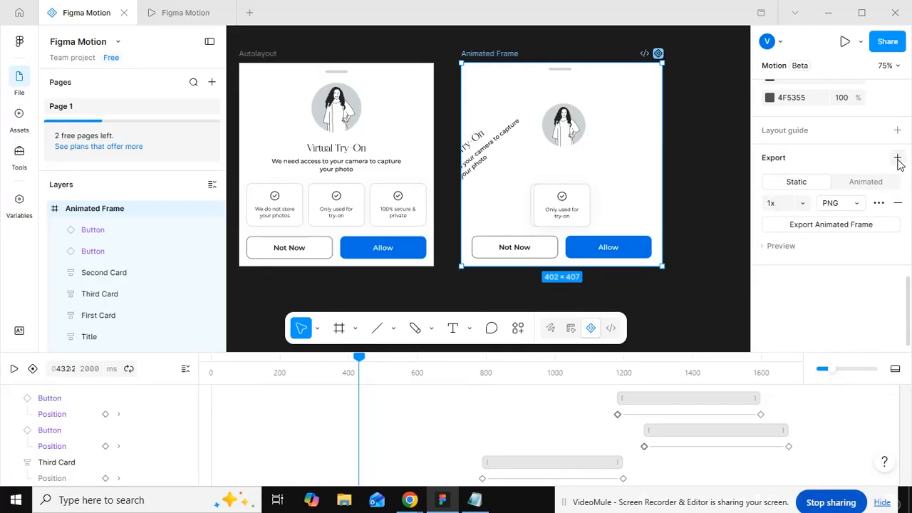
{"action": "left_click", "coordinate": [898, 203]}
{"action": "left_click", "coordinate": [871, 185]}
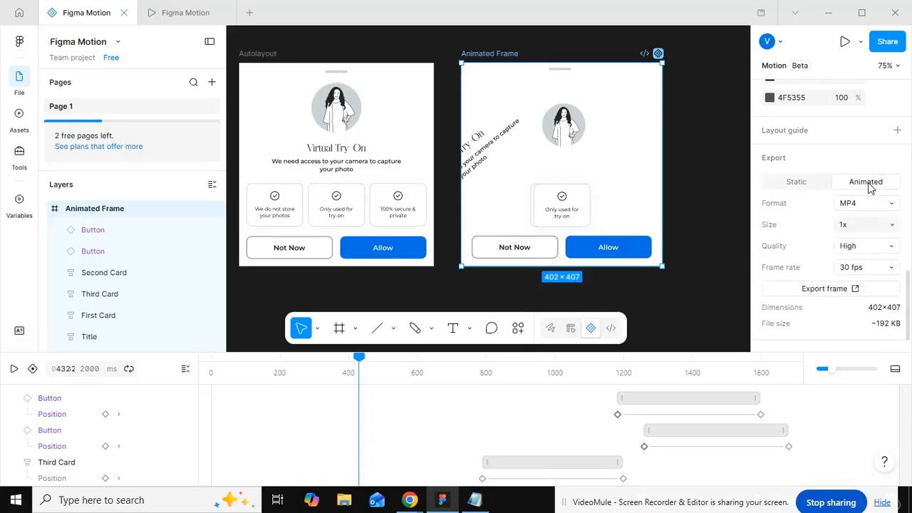
Review the format, quality and frame rate options available for the animated export and dismiss the low battery notice.
{"action": "left_click", "coordinate": [891, 206]}
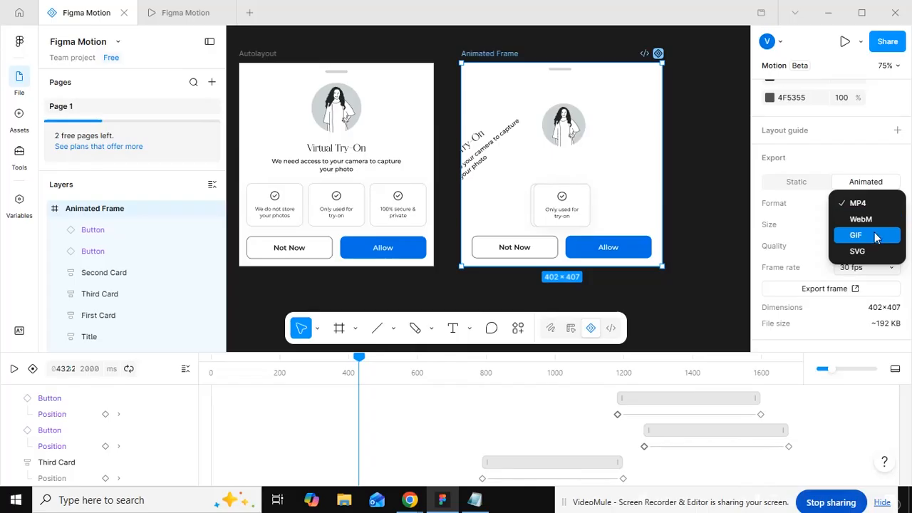
{"action": "left_click", "coordinate": [848, 165]}
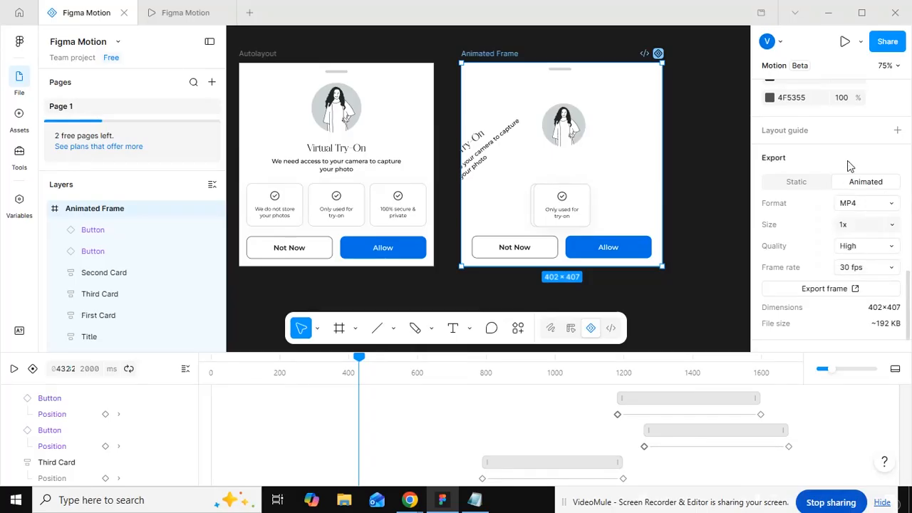
{"action": "left_click", "coordinate": [860, 247]}
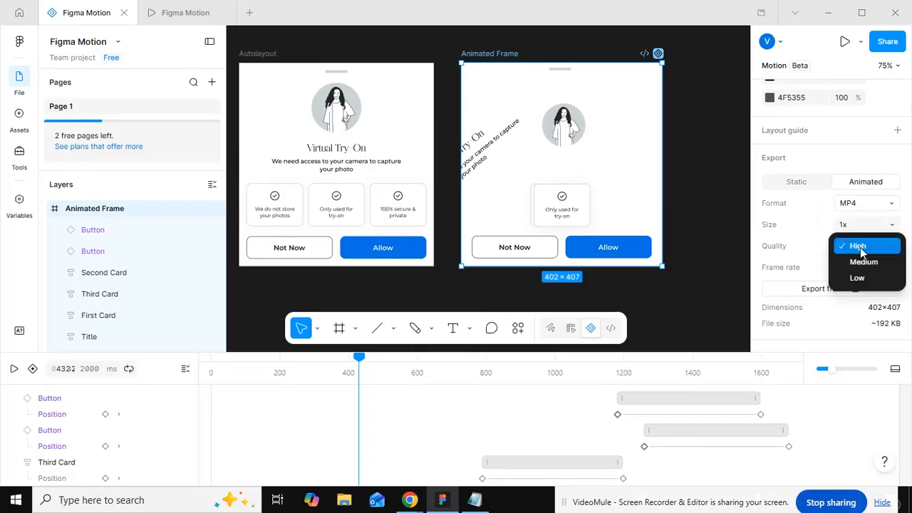
{"action": "left_click", "coordinate": [845, 154]}
{"action": "scroll", "coordinate": [813, 264], "scroll_direction": "down", "scroll_amount": 1}
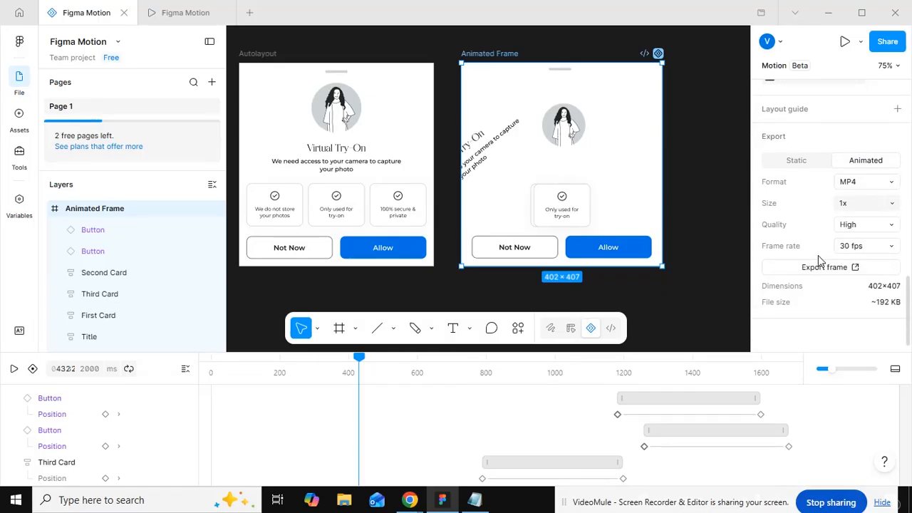
{"action": "left_click", "coordinate": [892, 251]}
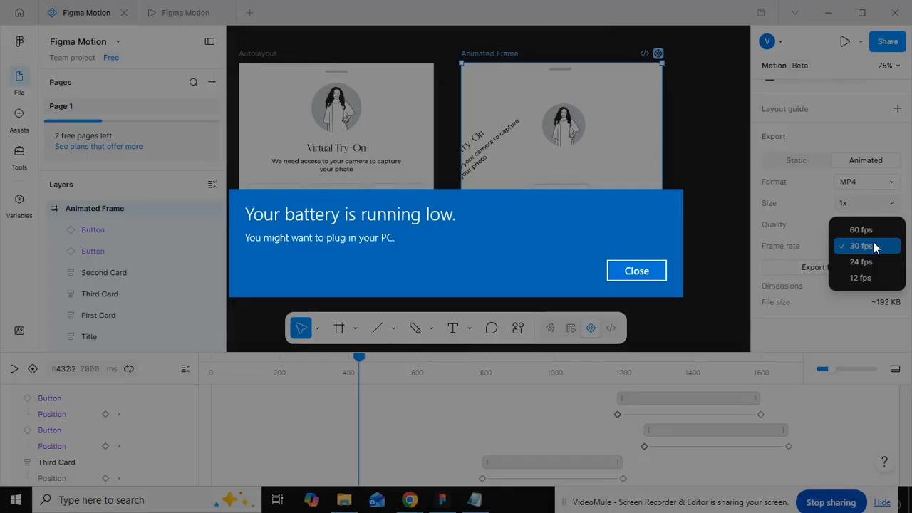
{"action": "key", "text": "Return"}
{"action": "left_click", "coordinate": [849, 149]}
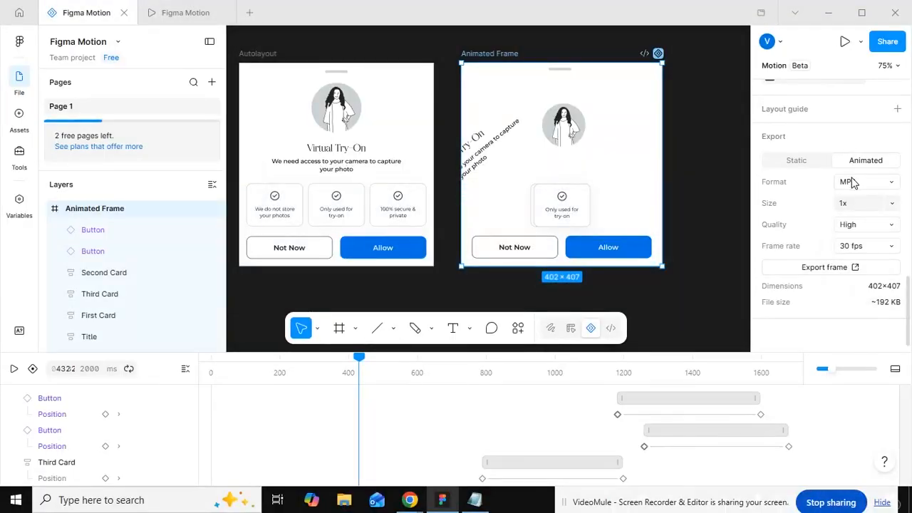
Export the Animated Frame as a 1x, high-quality, 30 fps MP4 and save it to the Desktop as Animated Frame.
{"action": "left_click", "coordinate": [834, 273]}
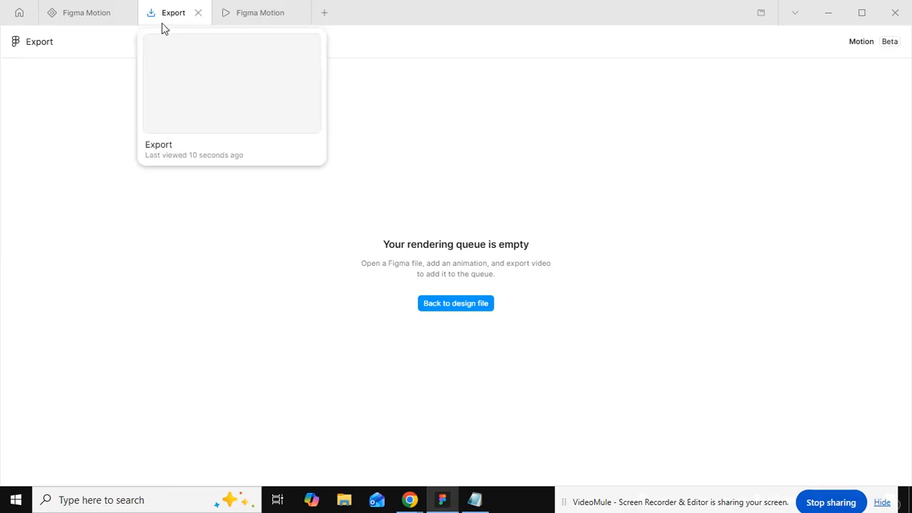
{"action": "left_click", "coordinate": [99, 27]}
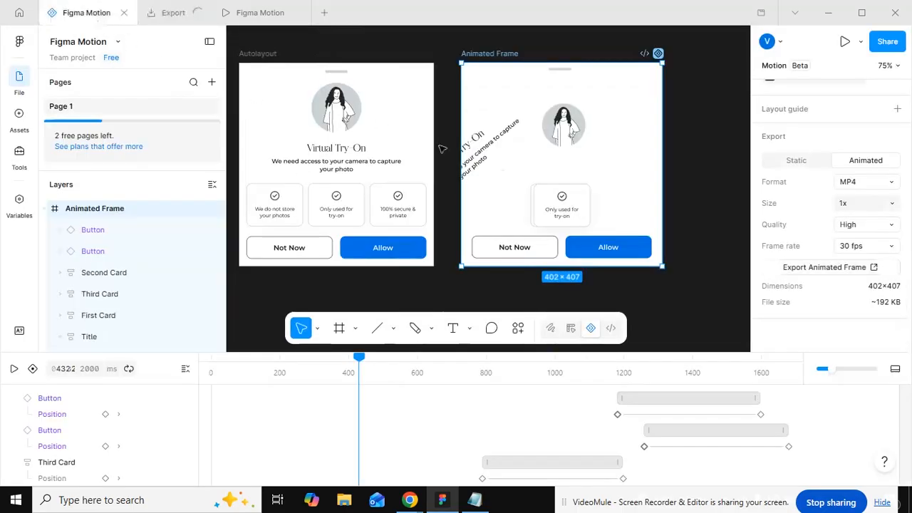
{"action": "left_click", "coordinate": [253, 19]}
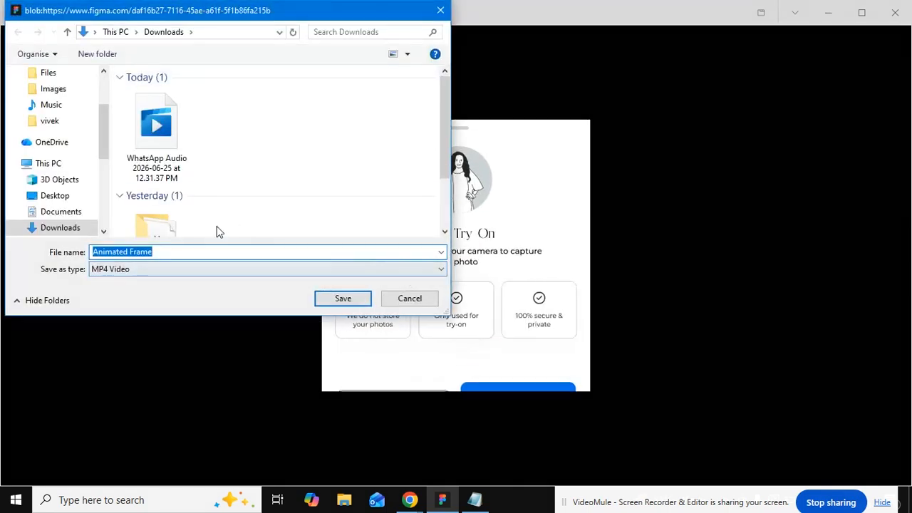
{"action": "scroll", "coordinate": [75, 228], "scroll_direction": "down", "scroll_amount": 1}
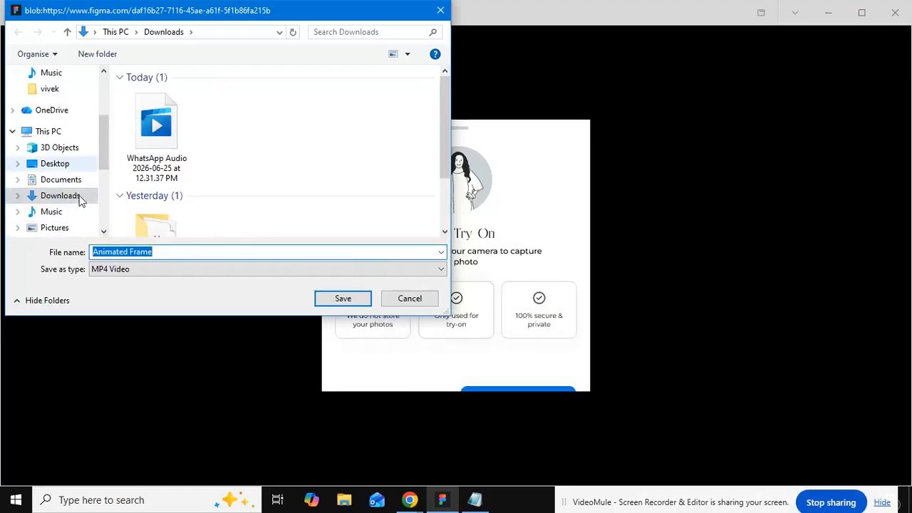
{"action": "left_click", "coordinate": [56, 164]}
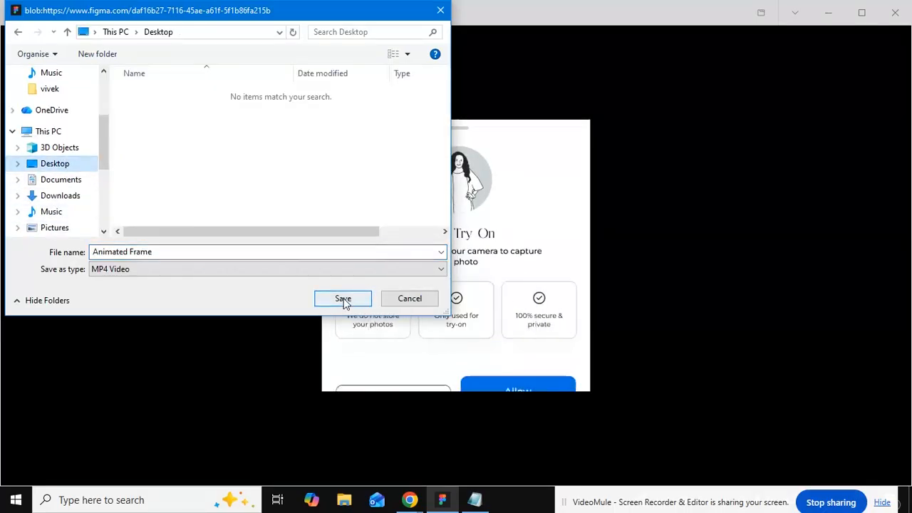
{"action": "left_click", "coordinate": [343, 299]}
Minimise the open windows, move the exported Animated Frame video to an empty desktop area, play it and close the player.
{"action": "left_click", "coordinate": [828, 12]}
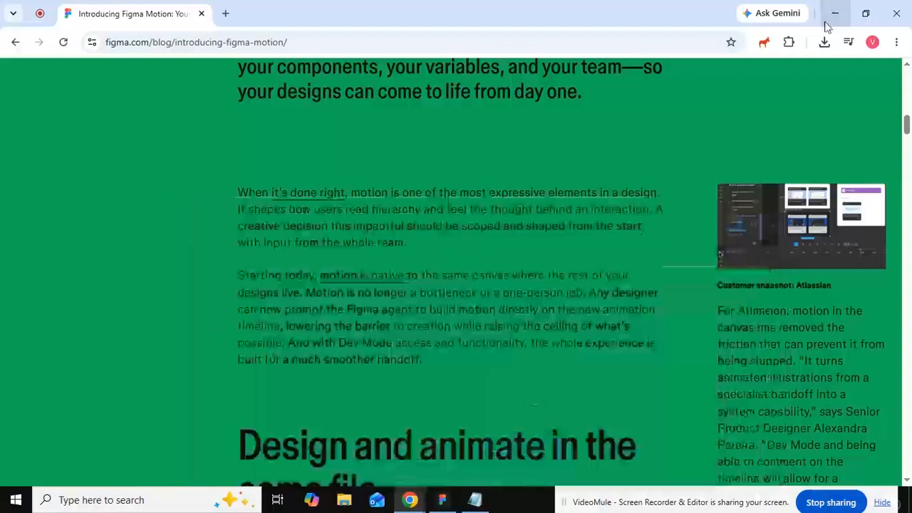
{"action": "left_click", "coordinate": [830, 12]}
{"action": "left_click", "coordinate": [815, 318]}
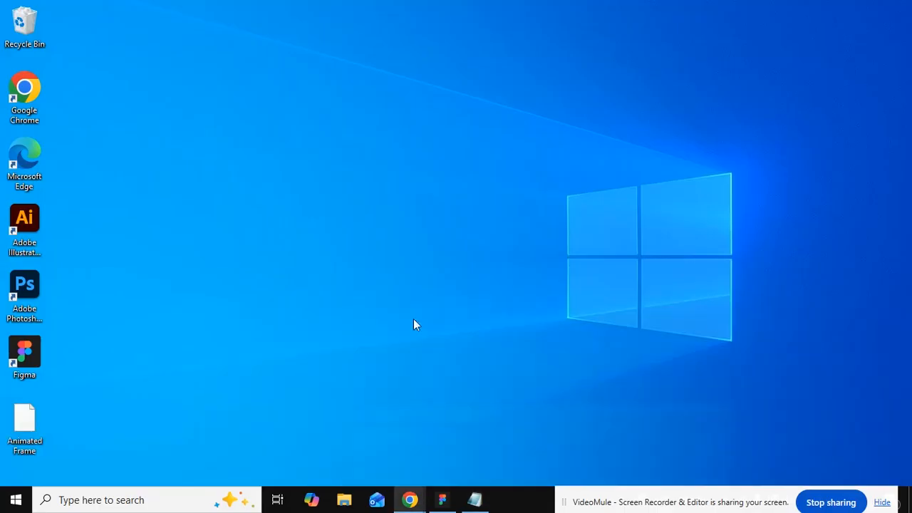
{"action": "left_click_drag", "start_coordinate": [27, 428], "coordinate": [325, 429]}
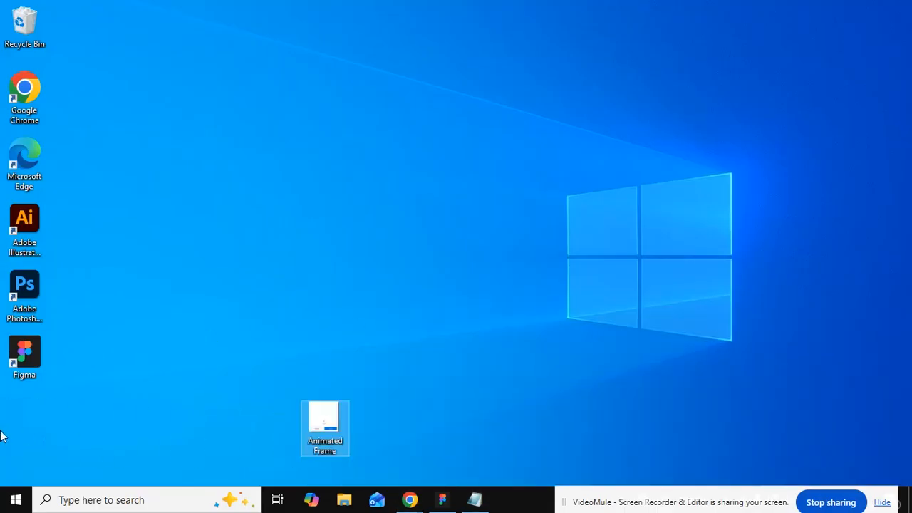
{"action": "double_click", "coordinate": [330, 424]}
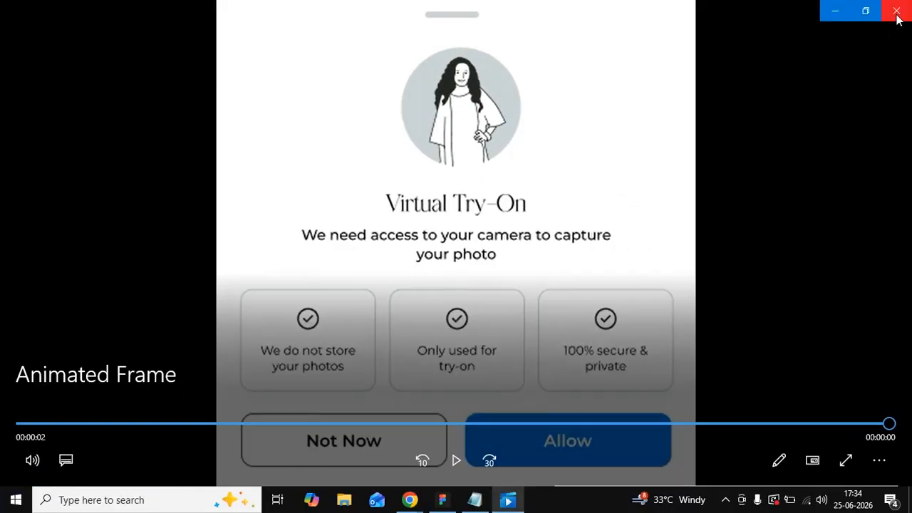
{"action": "left_click", "coordinate": [897, 11]}
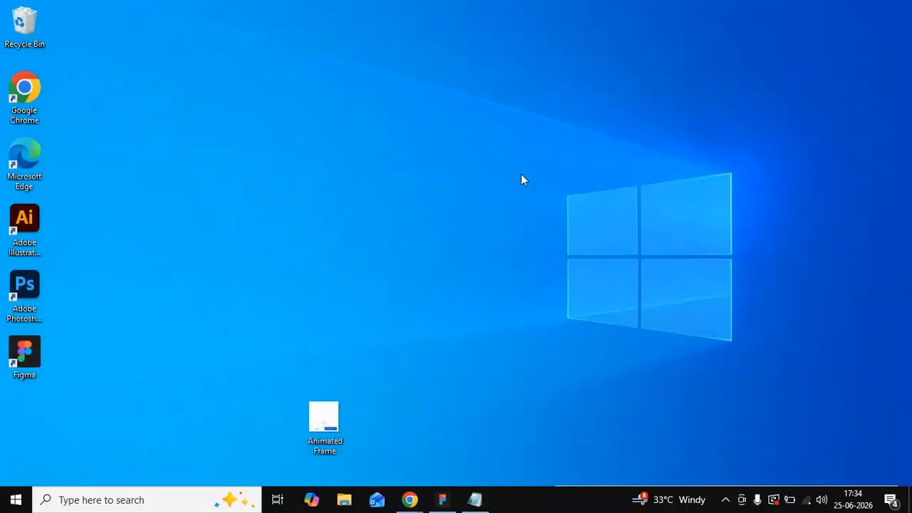
Switch to the Chrome window showing the Introducing Figma Motion article.
{"action": "left_click", "coordinate": [349, 430]}
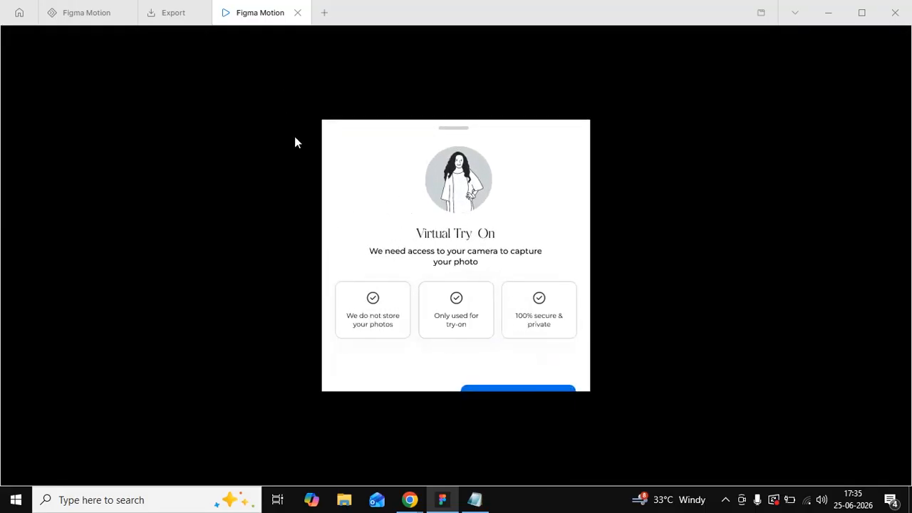
{"action": "mouse_move", "coordinate": [410, 499]}
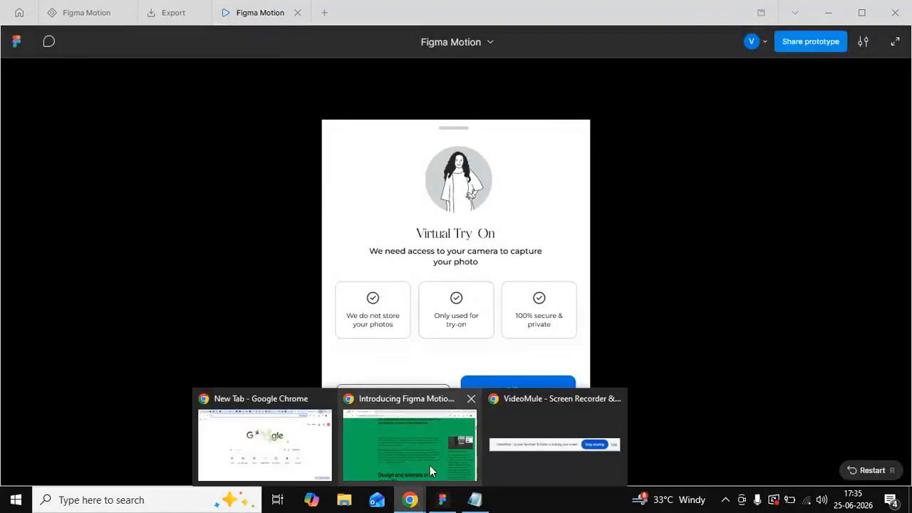